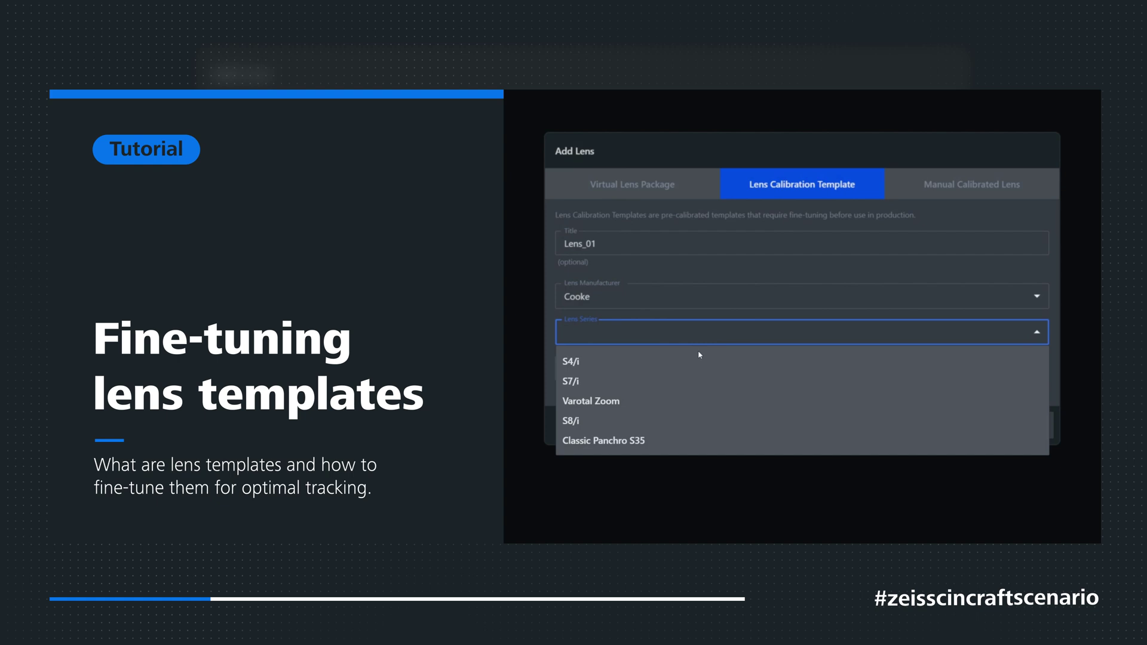
Pick the S7/i lens series and the 40mm/T2 lens model in the lens dropdowns.
{"action": "left_click", "coordinate": [679, 386]}
{"action": "left_click", "coordinate": [676, 368]}
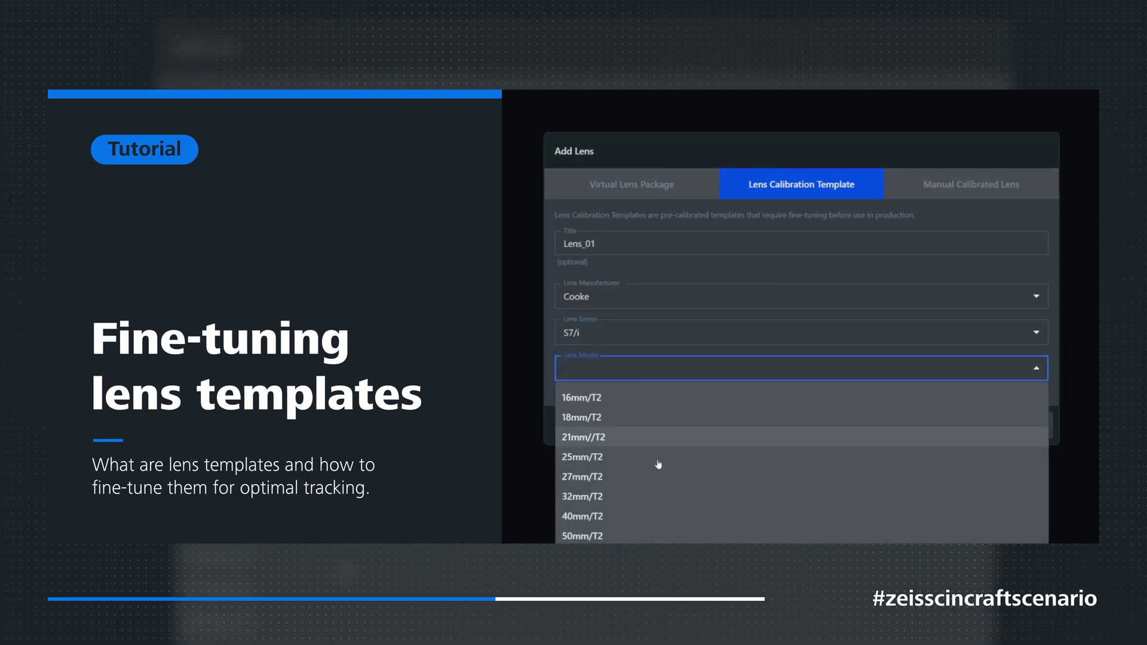
{"action": "left_click", "coordinate": [660, 520]}
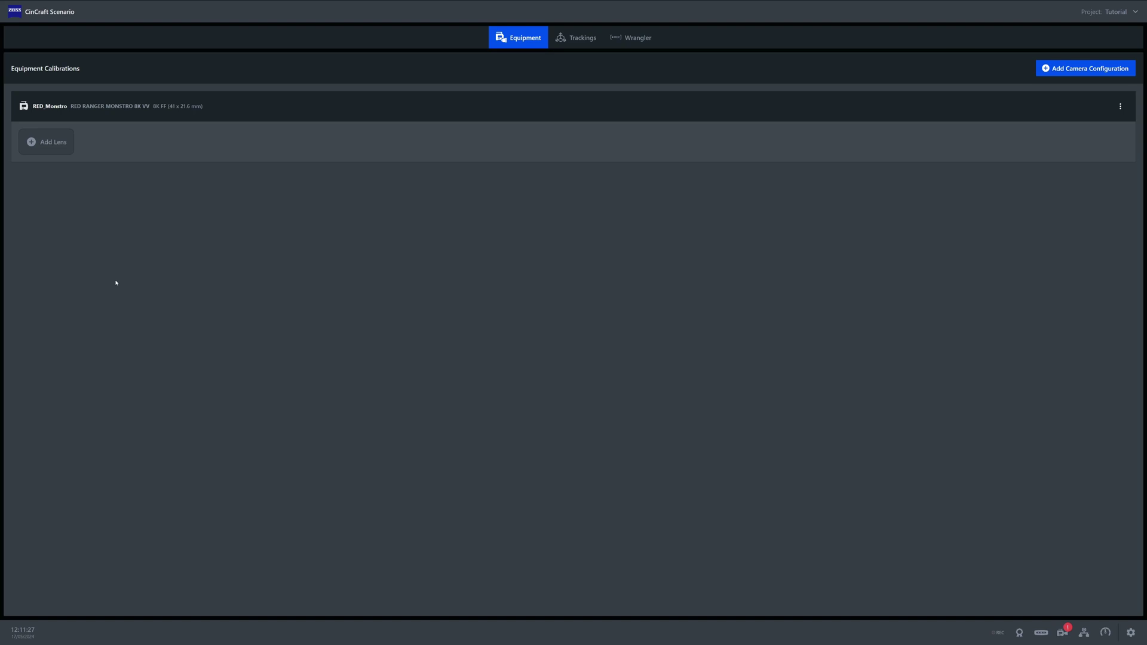
Attach a ZEISS Supreme Prime/Radiance 25/T1.5 virtual lens package, scale code H,HH, to RED_Monstro.
{"action": "left_click", "coordinate": [51, 152]}
{"action": "left_click", "coordinate": [472, 294]}
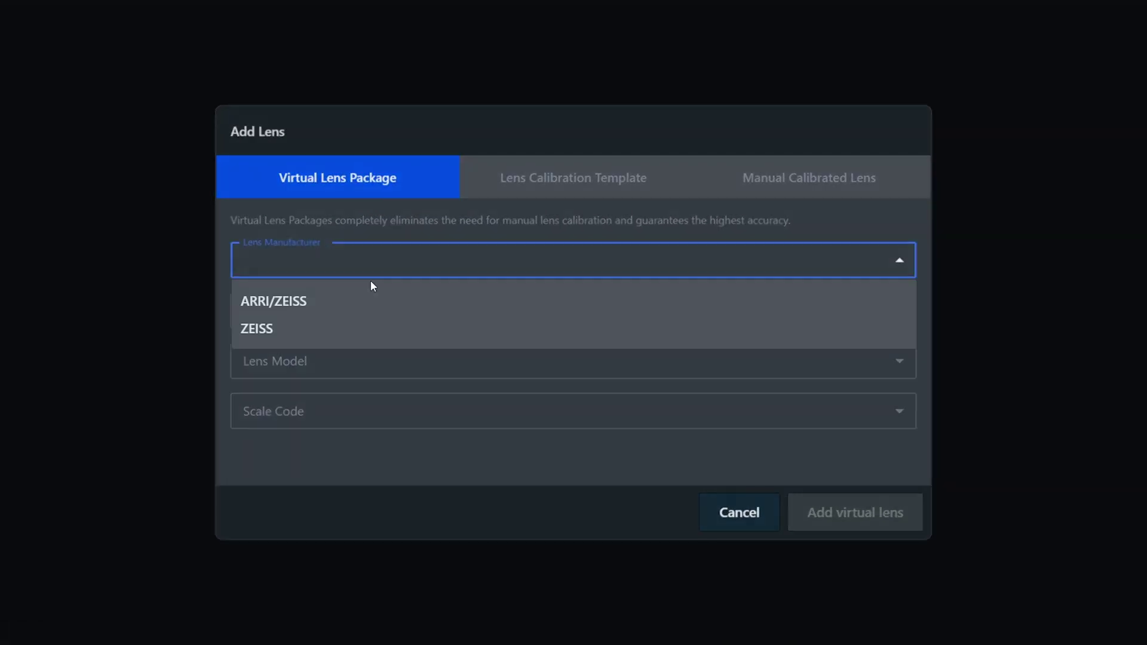
{"action": "left_click", "coordinate": [352, 331]}
{"action": "left_click", "coordinate": [389, 312]}
{"action": "left_click", "coordinate": [417, 358]}
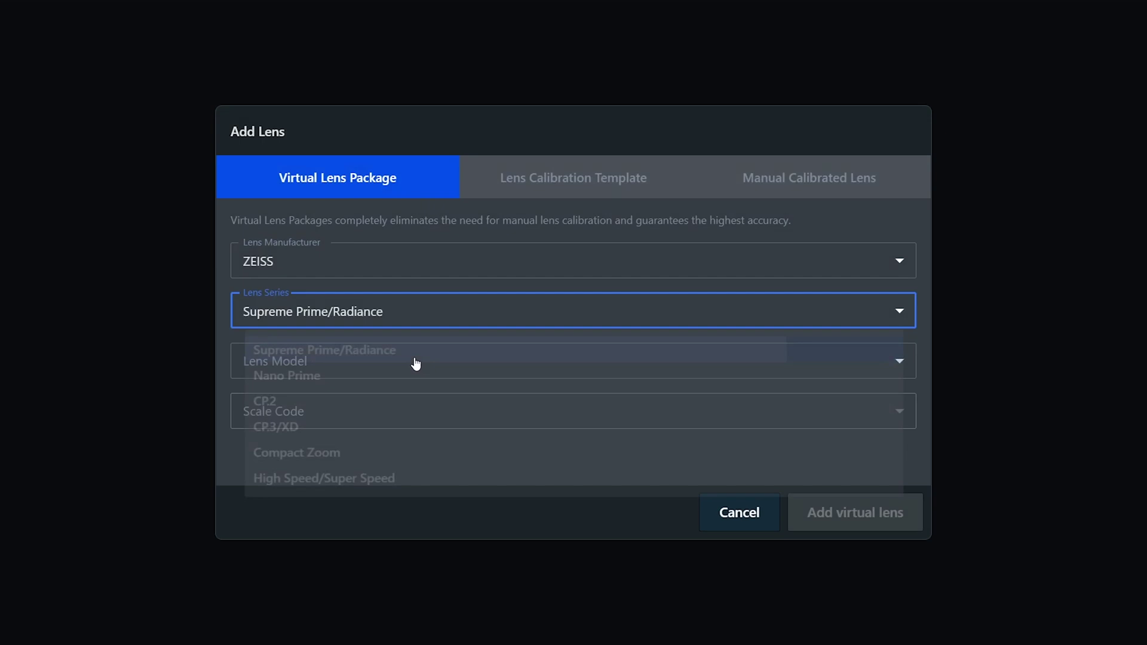
{"action": "left_click", "coordinate": [397, 367]}
{"action": "left_click", "coordinate": [338, 487]}
{"action": "left_click", "coordinate": [336, 421]}
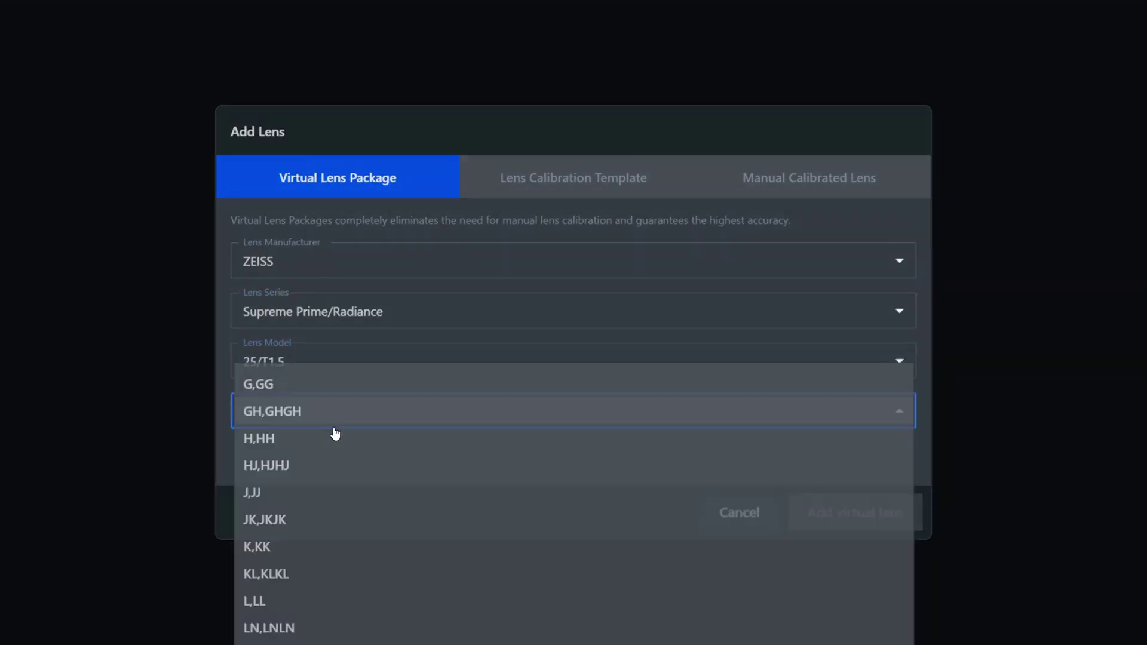
{"action": "left_click", "coordinate": [338, 445]}
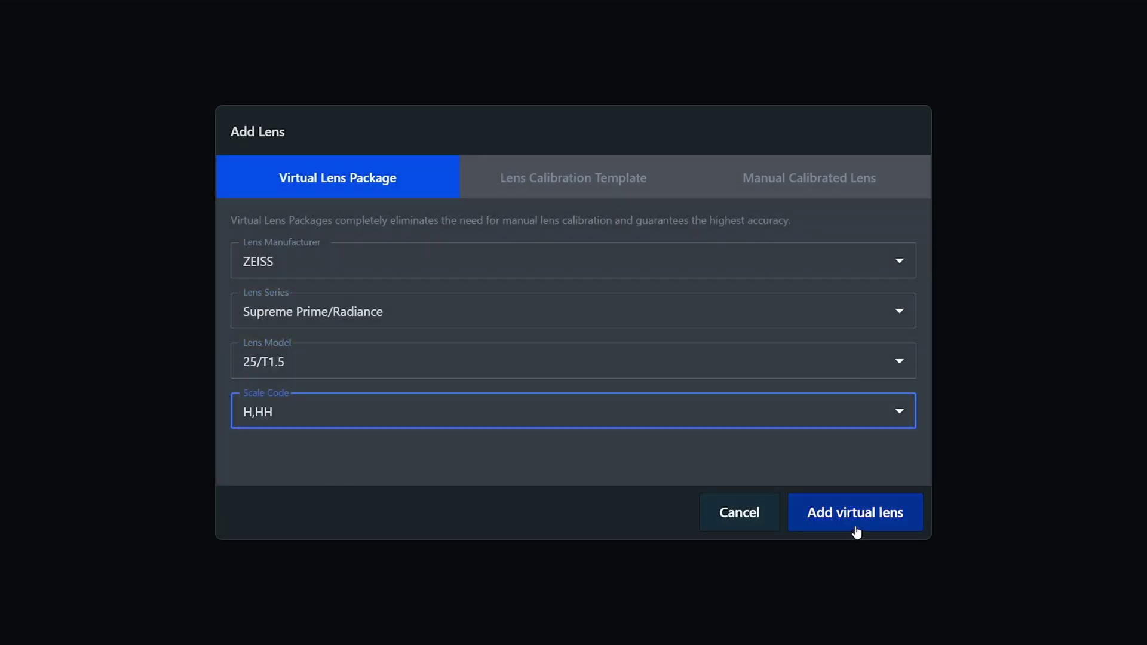
{"action": "left_click", "coordinate": [856, 515]}
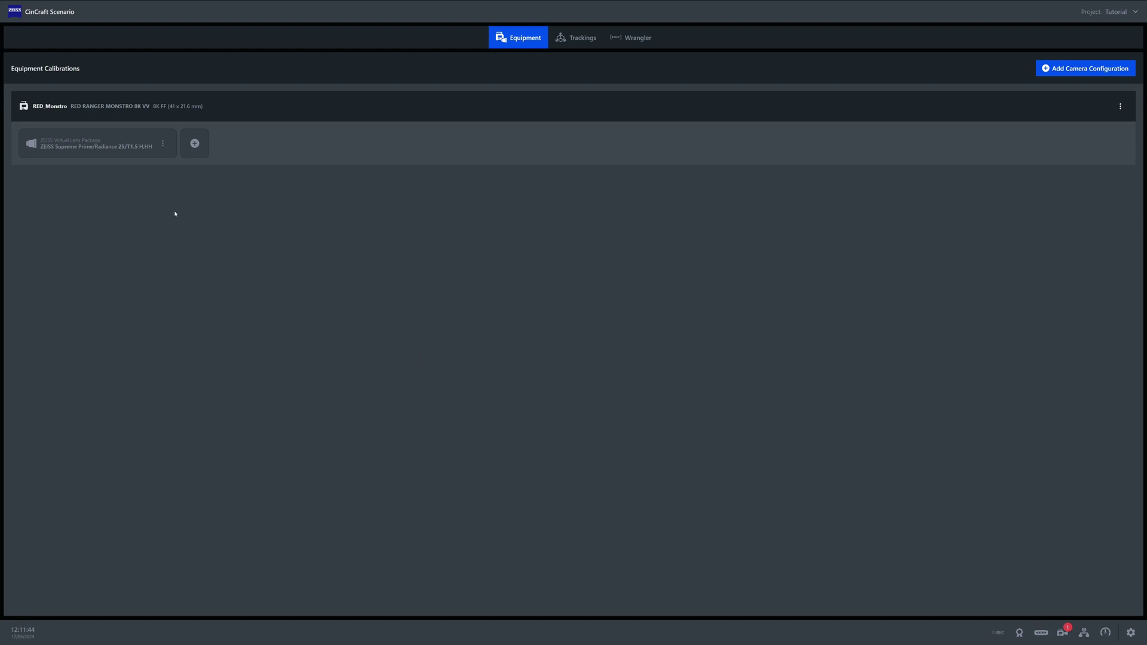
Add a lens calibration template titled Lens_01 using Cooke, S7/i, 40mm/T2 to the camera.
{"action": "left_click", "coordinate": [196, 149]}
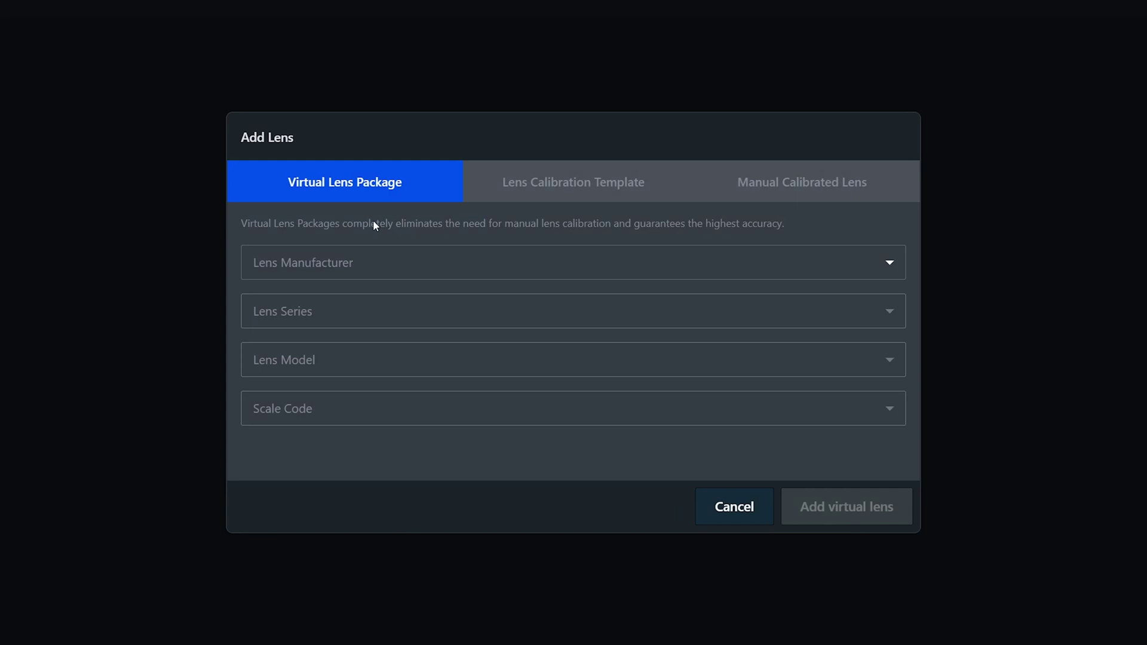
{"action": "left_click", "coordinate": [569, 195]}
{"action": "left_click", "coordinate": [527, 257]}
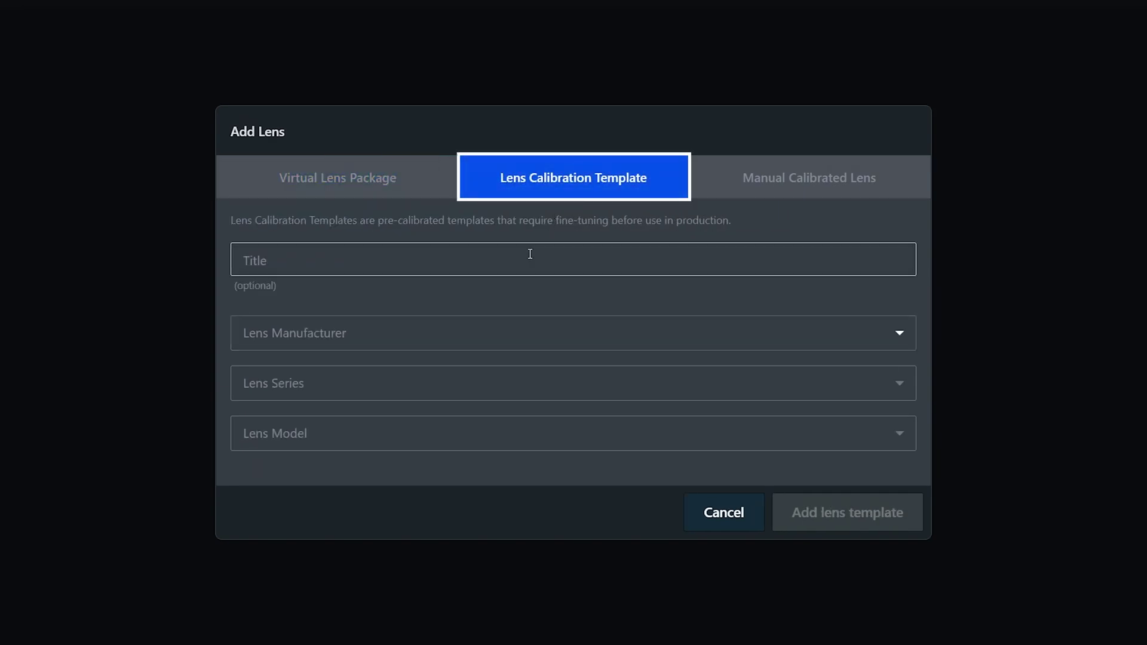
{"action": "type", "text": "Lens_01"}
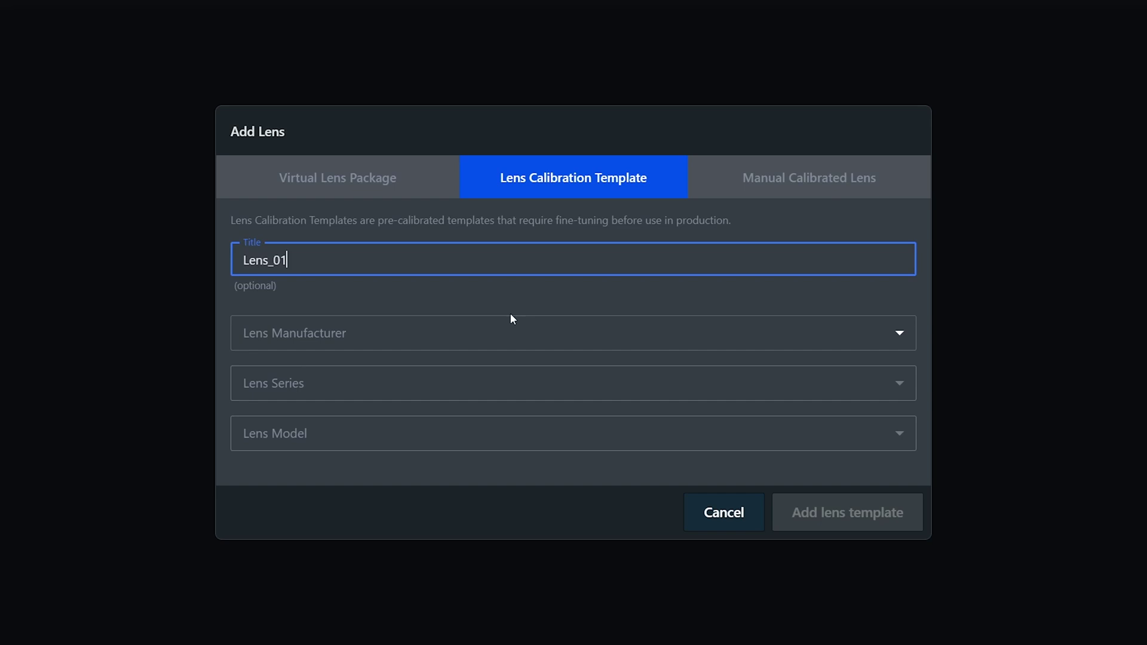
{"action": "left_click", "coordinate": [490, 333]}
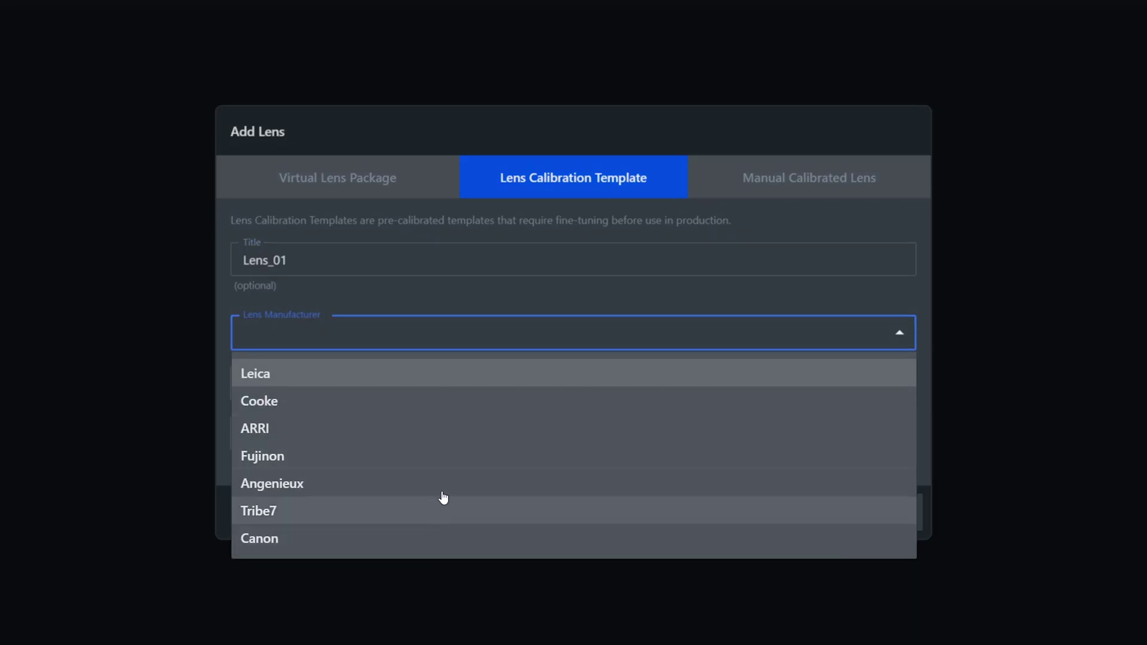
{"action": "left_click", "coordinate": [435, 403]}
{"action": "left_click", "coordinate": [434, 397]}
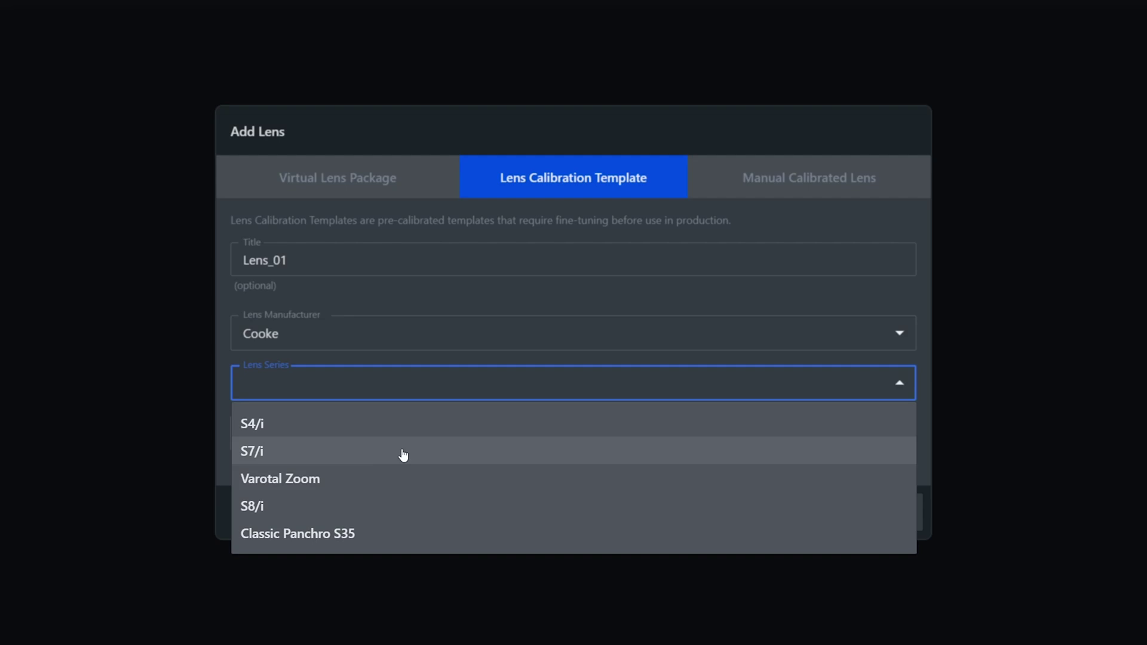
{"action": "left_click", "coordinate": [403, 452]}
{"action": "left_click", "coordinate": [394, 434]}
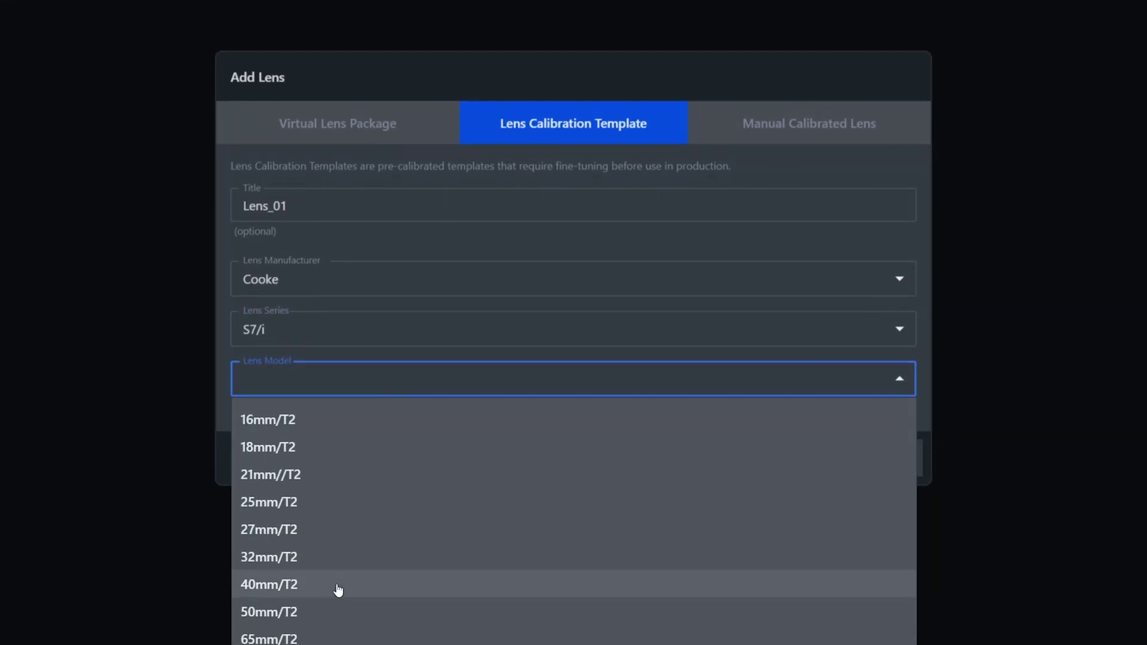
{"action": "left_click", "coordinate": [351, 586]}
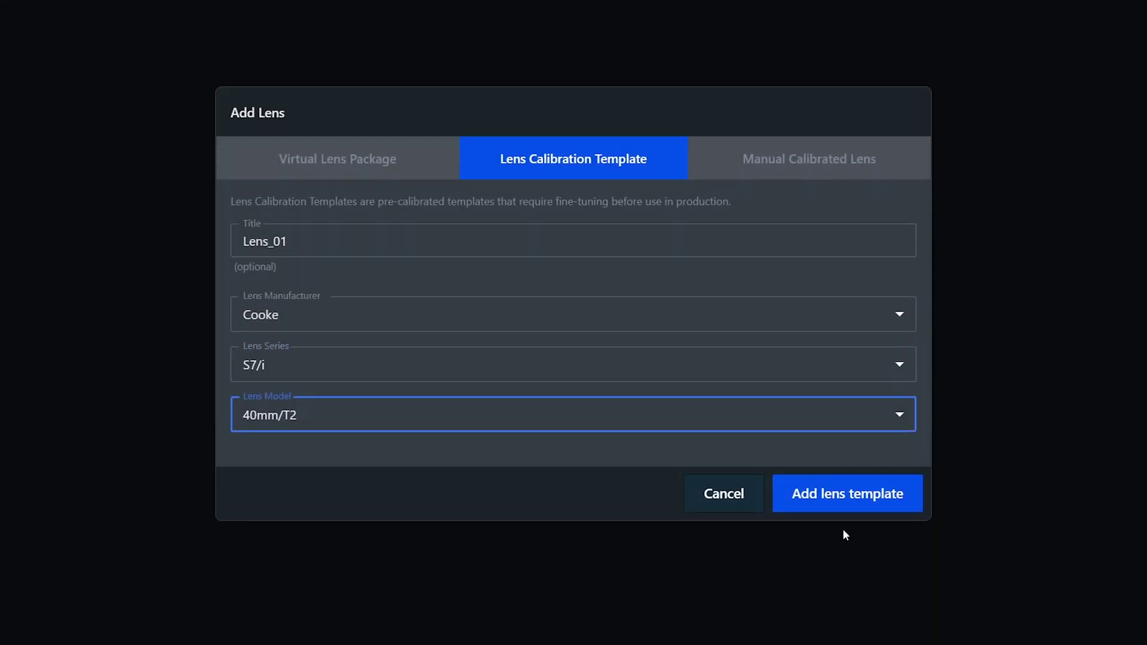
{"action": "left_click", "coordinate": [846, 508]}
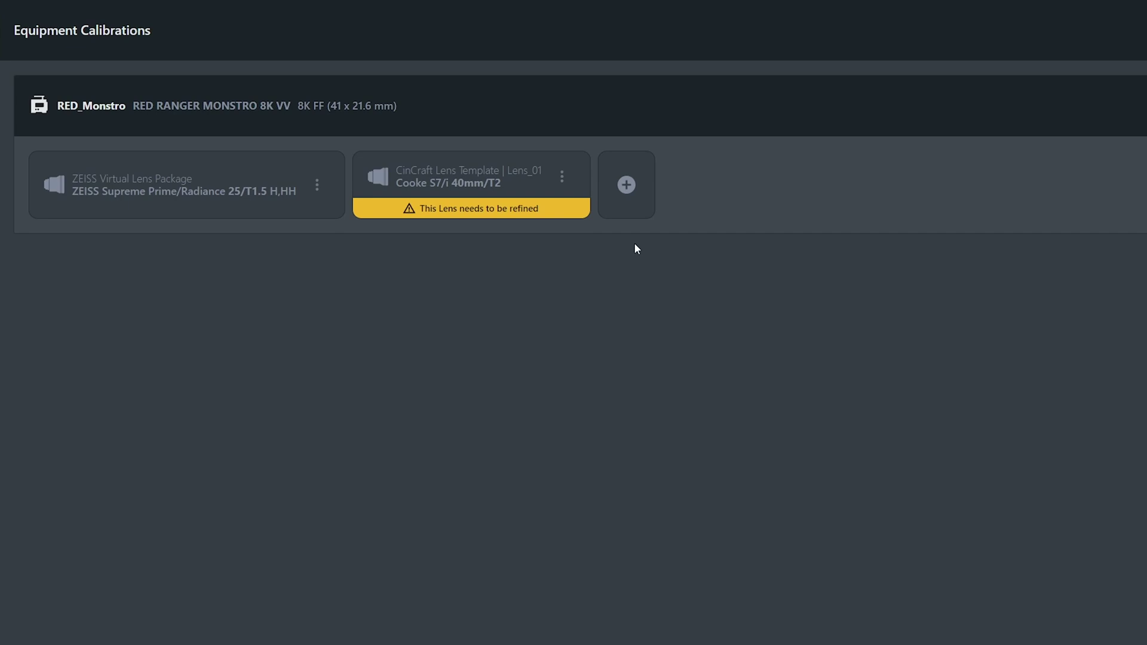
{"action": "left_click", "coordinate": [625, 206]}
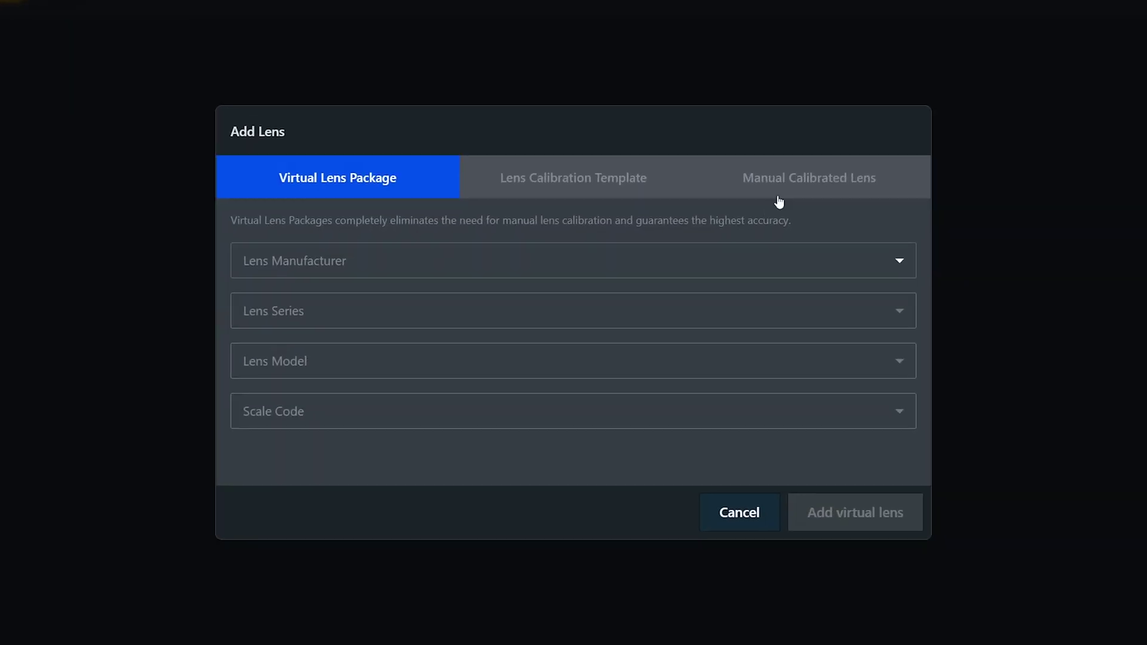
{"action": "left_click", "coordinate": [649, 172]}
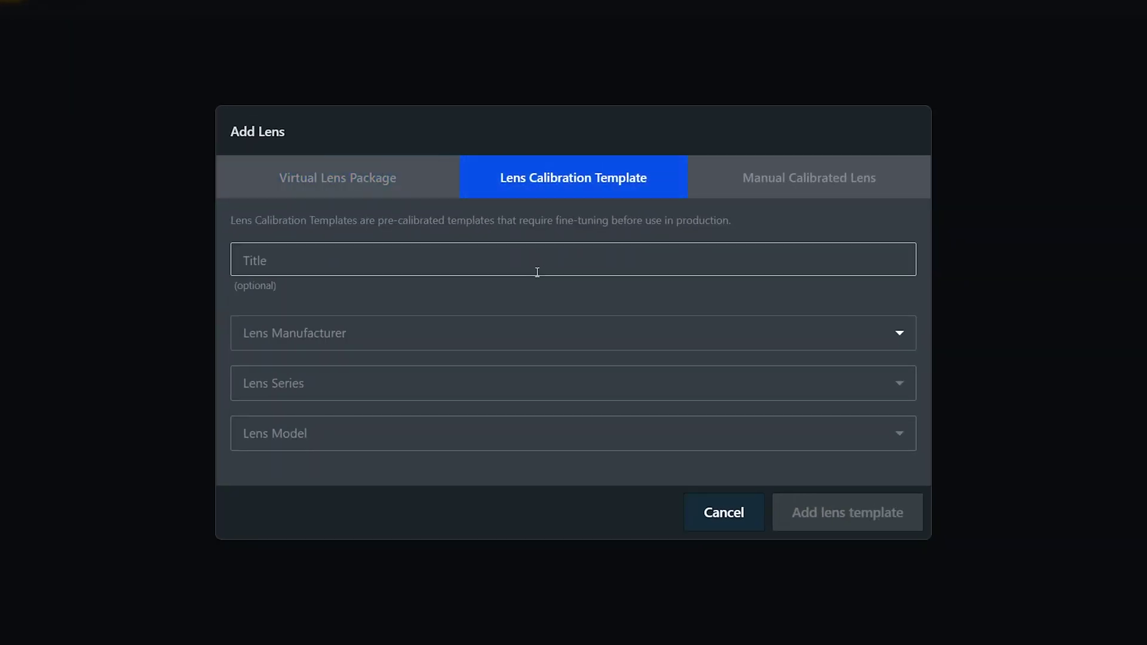
{"action": "left_click", "coordinate": [506, 334]}
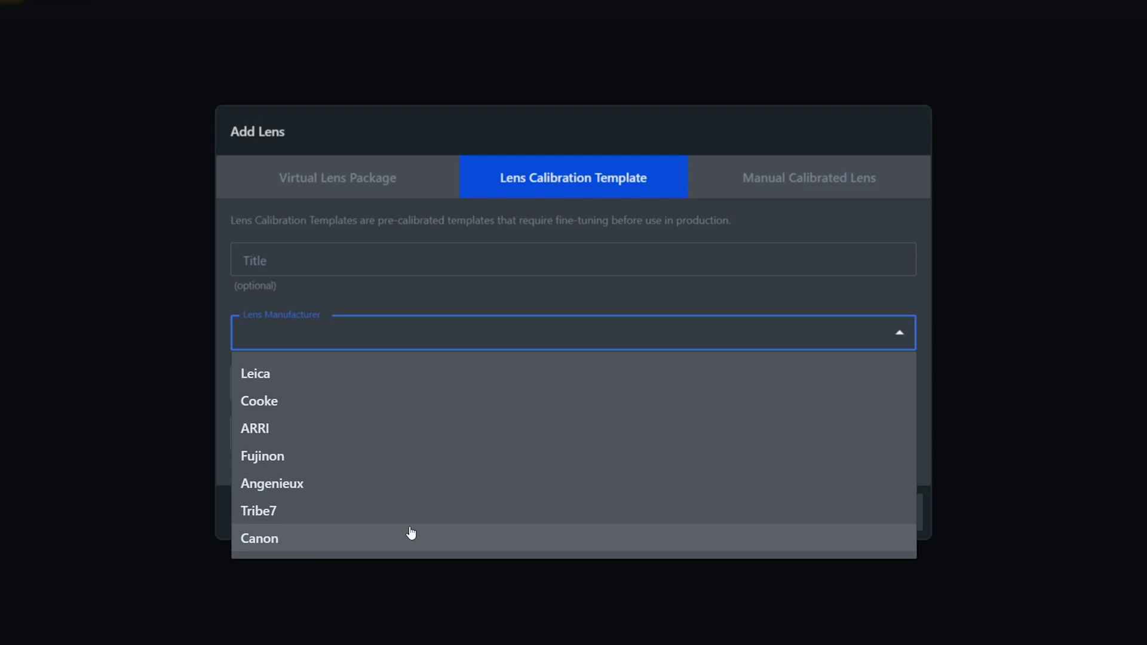
{"action": "left_click", "coordinate": [420, 341]}
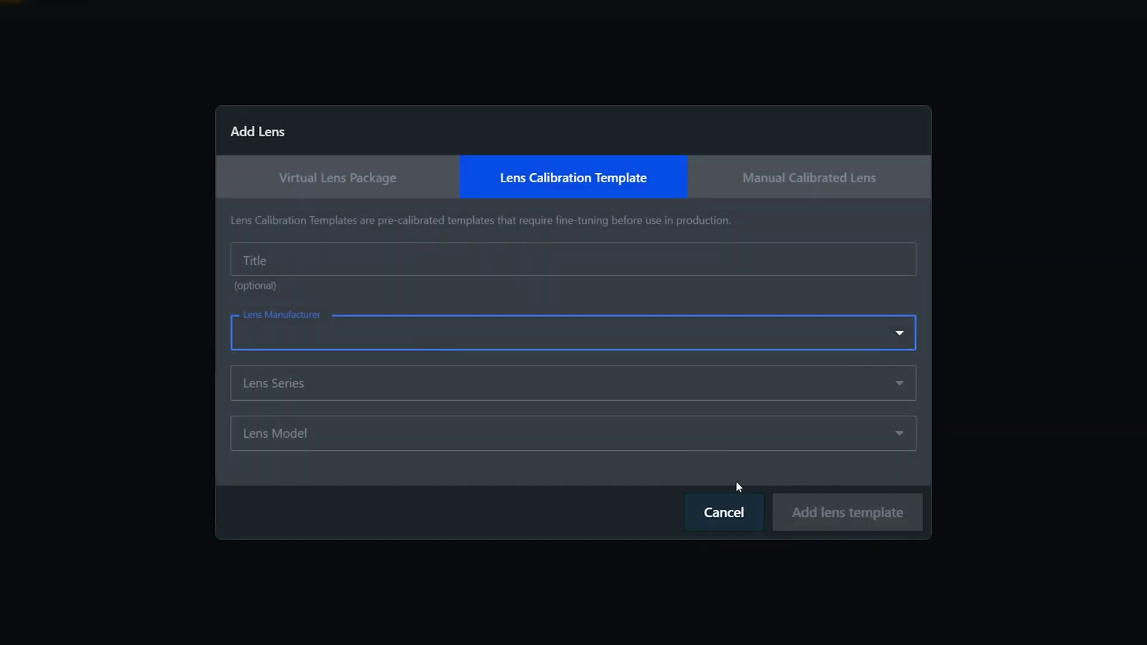
{"action": "left_click", "coordinate": [724, 512]}
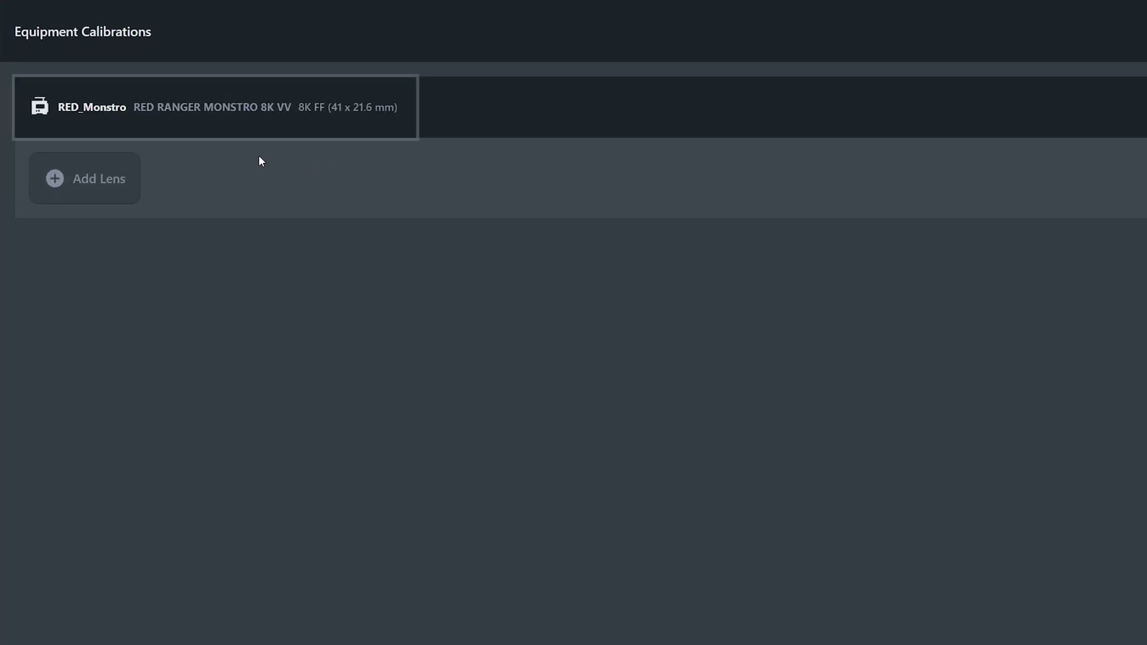
Open the Add Lens dialog for RED_Monstro and view its template and manual calibrated lens options.
{"action": "left_click", "coordinate": [114, 193]}
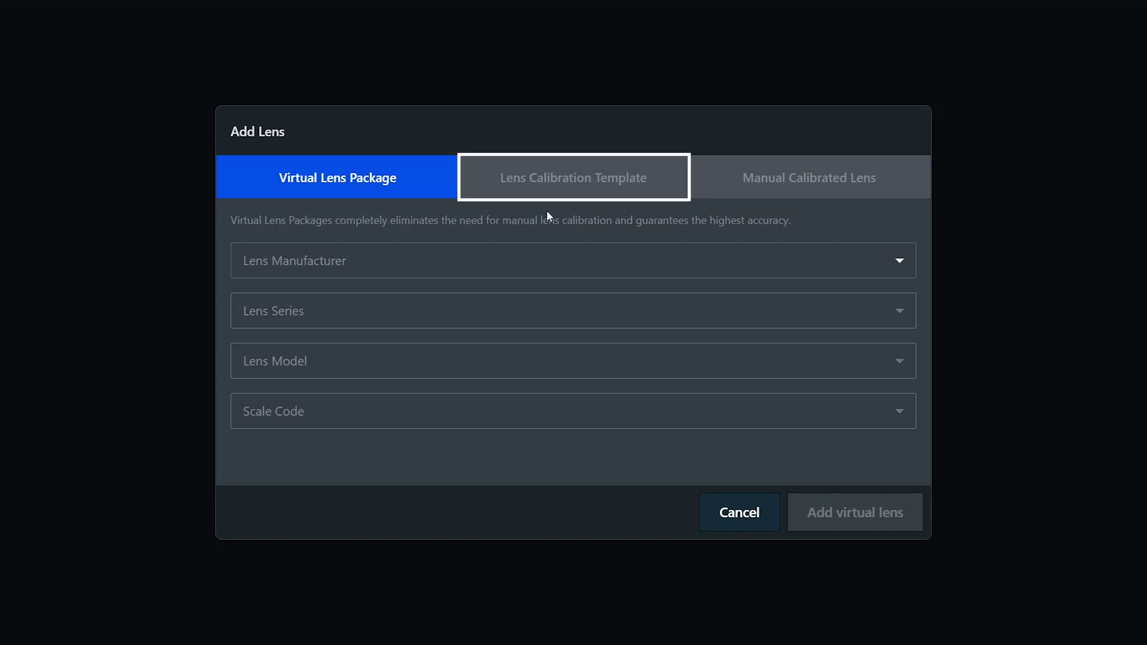
{"action": "left_click", "coordinate": [579, 204]}
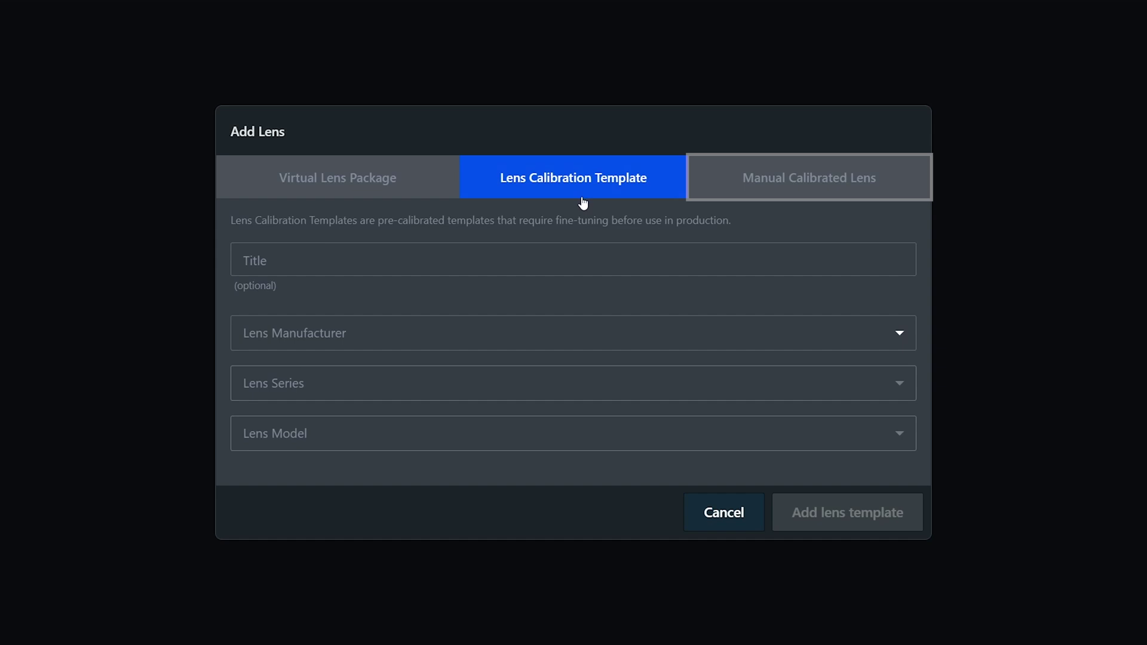
{"action": "left_click", "coordinate": [786, 202]}
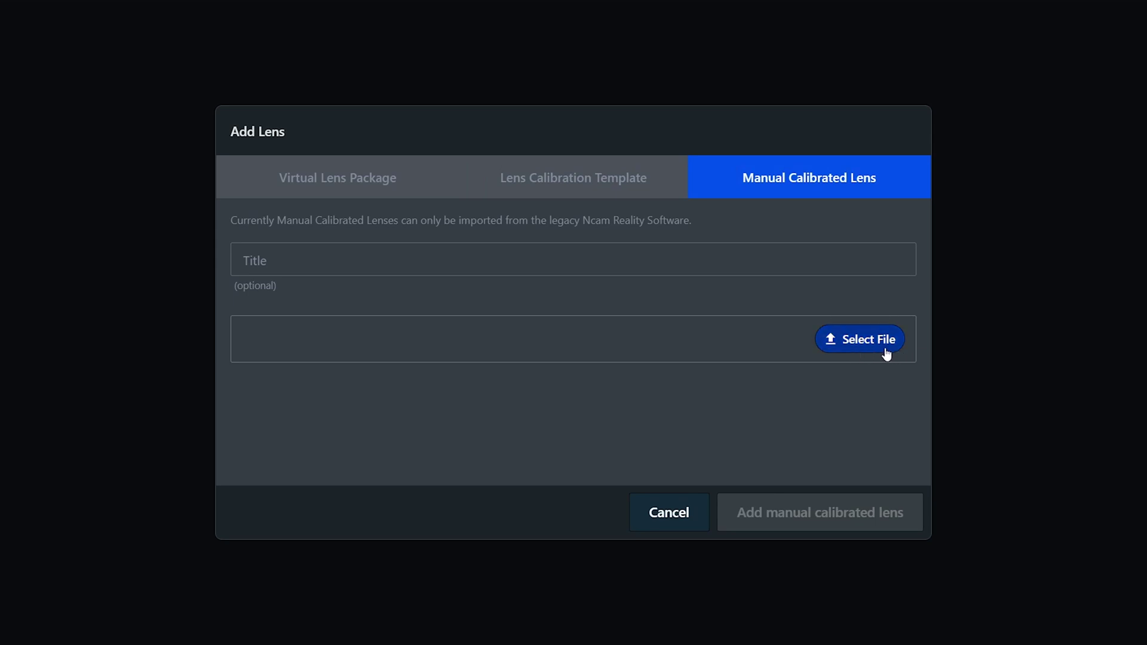
Fill the lens template form with title Lens_01, manufacturer Cooke, series S7/i, model 40mm/T2.
{"action": "left_click", "coordinate": [583, 184]}
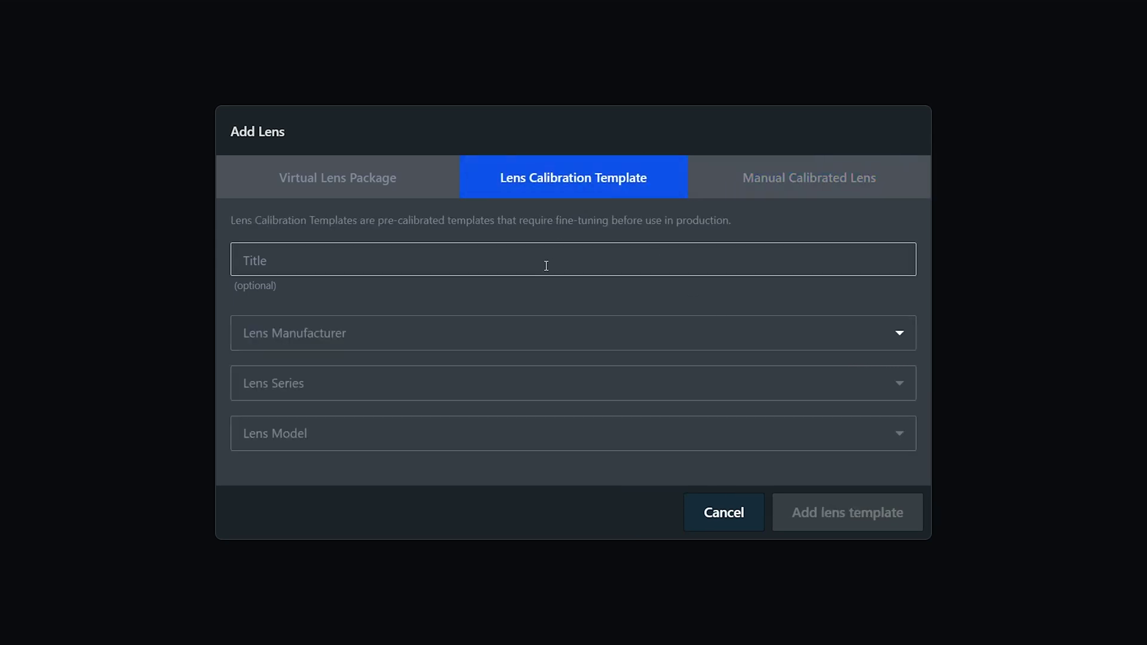
{"action": "left_click", "coordinate": [545, 258]}
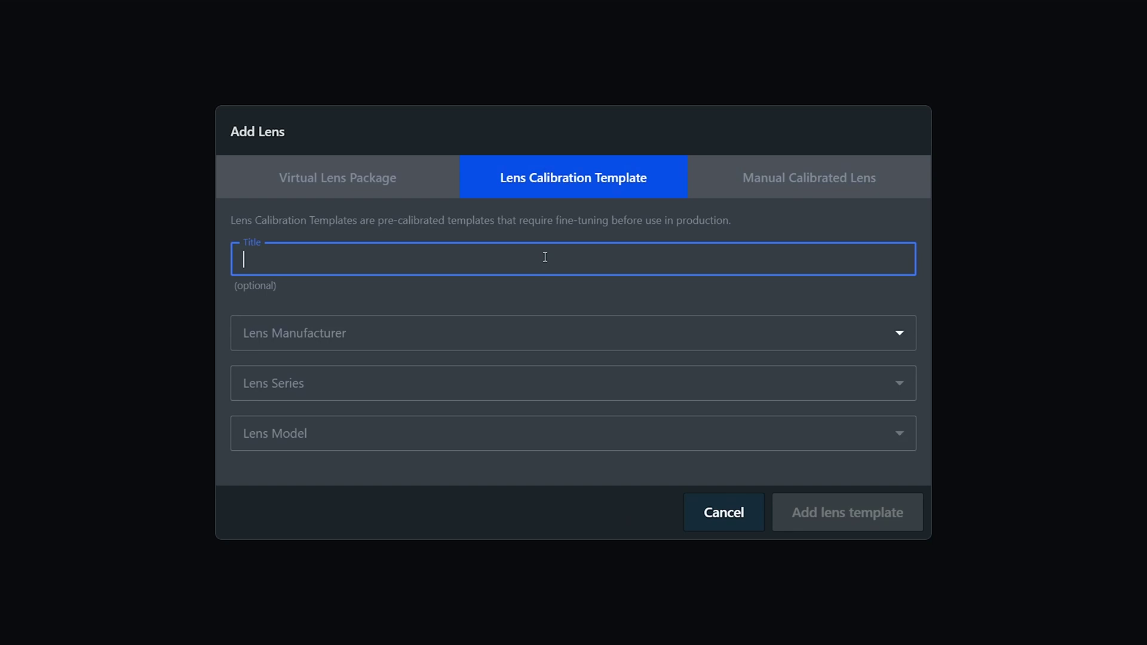
{"action": "type", "text": "Lens_01"}
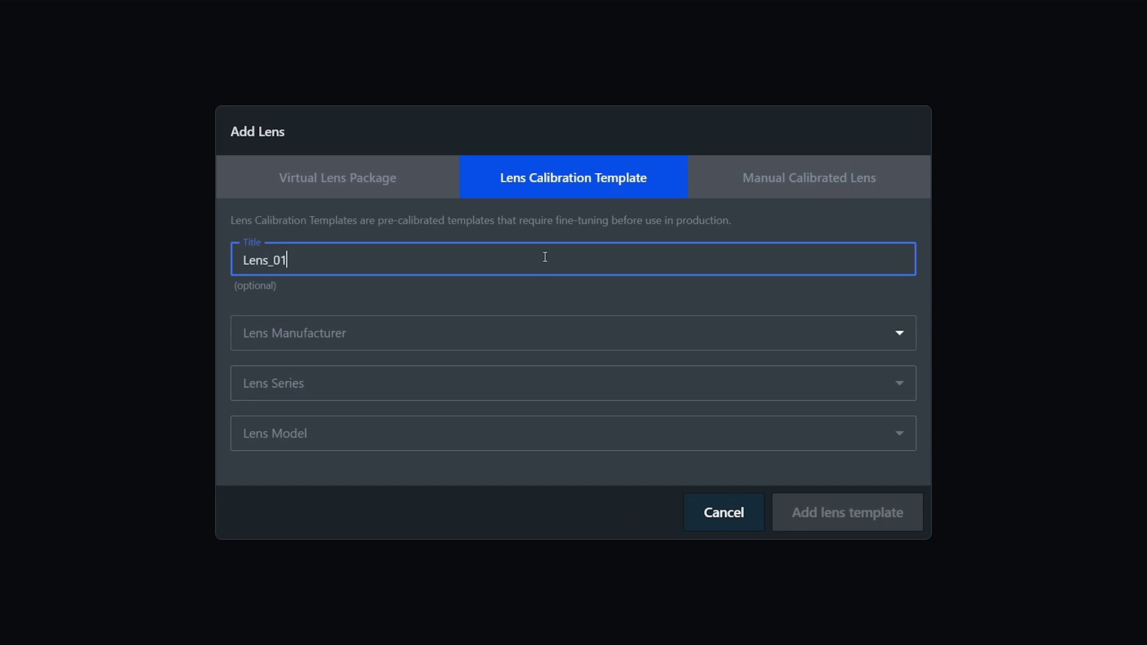
{"action": "left_click", "coordinate": [496, 353]}
{"action": "left_click", "coordinate": [463, 410]}
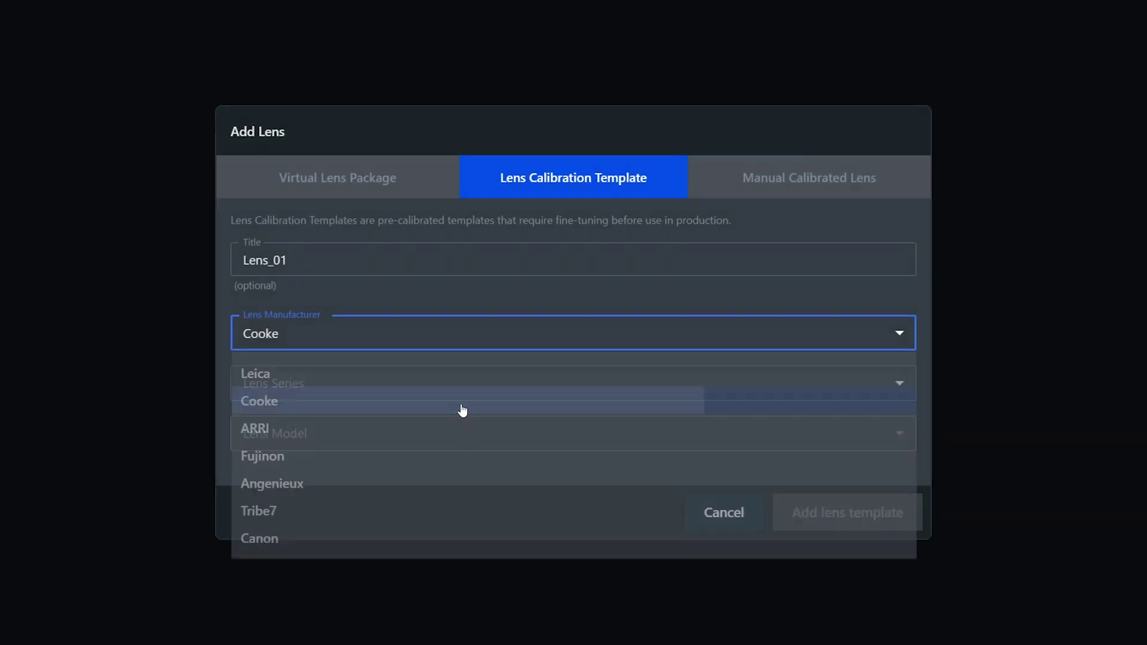
{"action": "left_click", "coordinate": [461, 385]}
{"action": "left_click", "coordinate": [442, 457]}
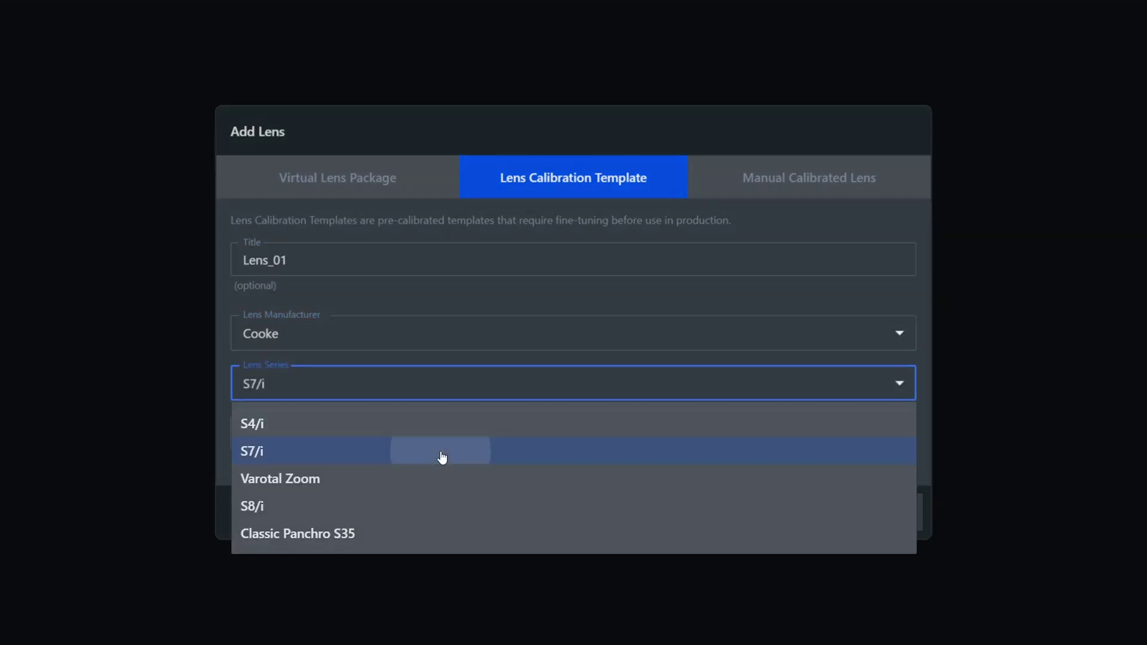
{"action": "left_click", "coordinate": [441, 431]}
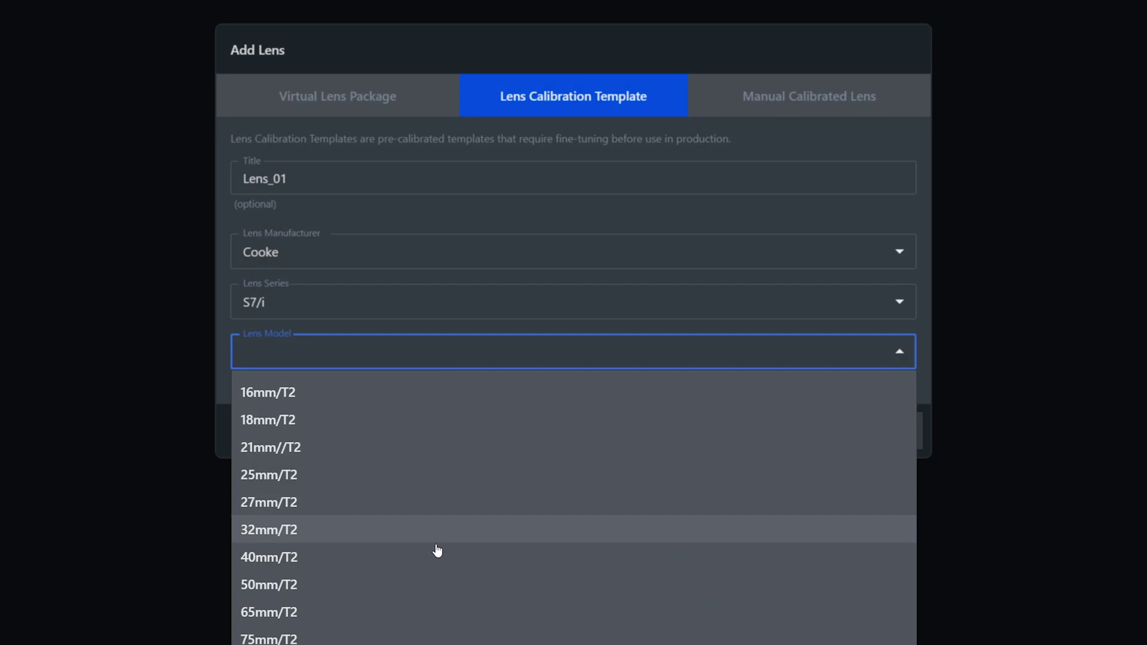
{"action": "left_click", "coordinate": [420, 557]}
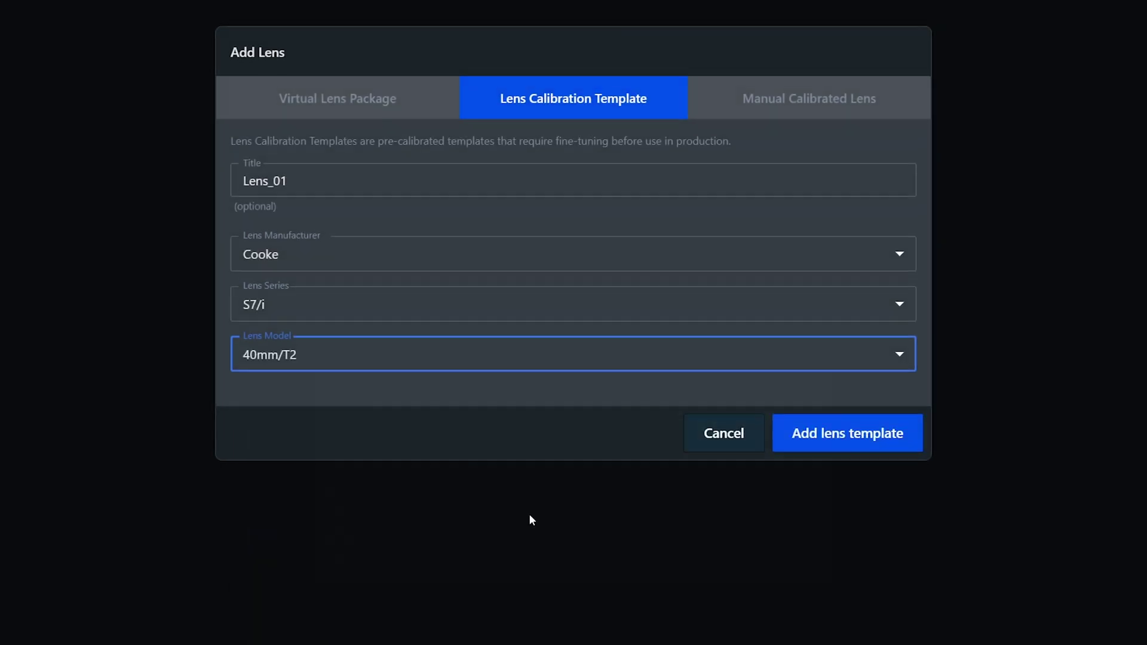
Add the Lens_01 template, then import the Fujinon JSON calibration file as a manual calibrated lens.
{"action": "left_click", "coordinate": [858, 521]}
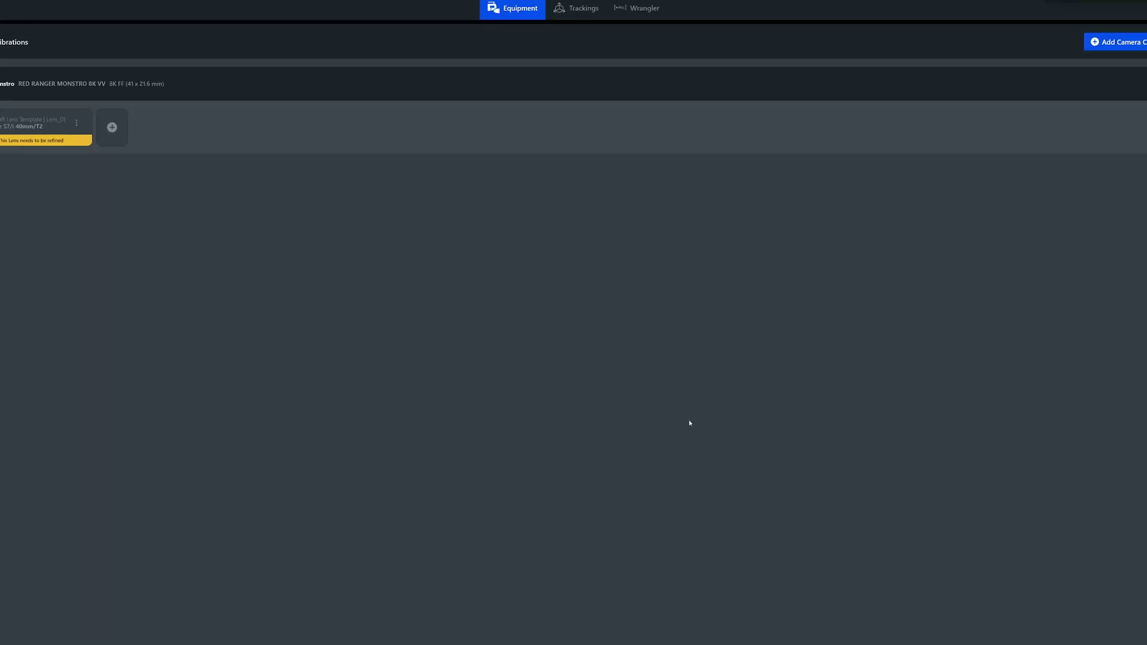
{"action": "left_click", "coordinate": [112, 127]}
{"action": "left_click", "coordinate": [722, 254]}
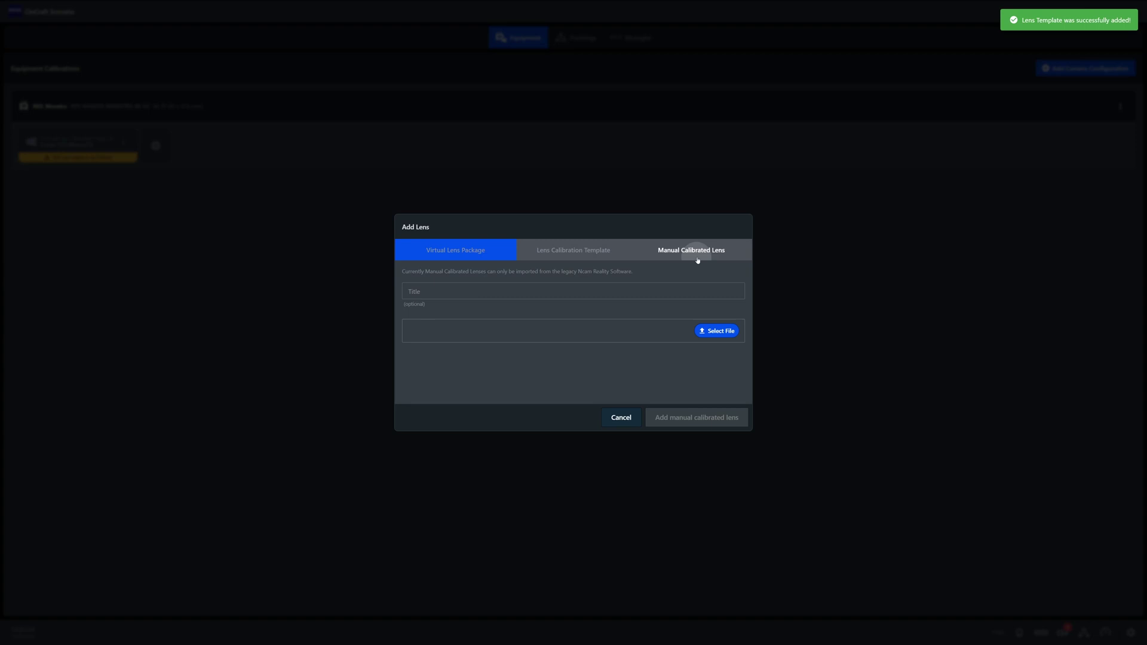
{"action": "left_click", "coordinate": [711, 332]}
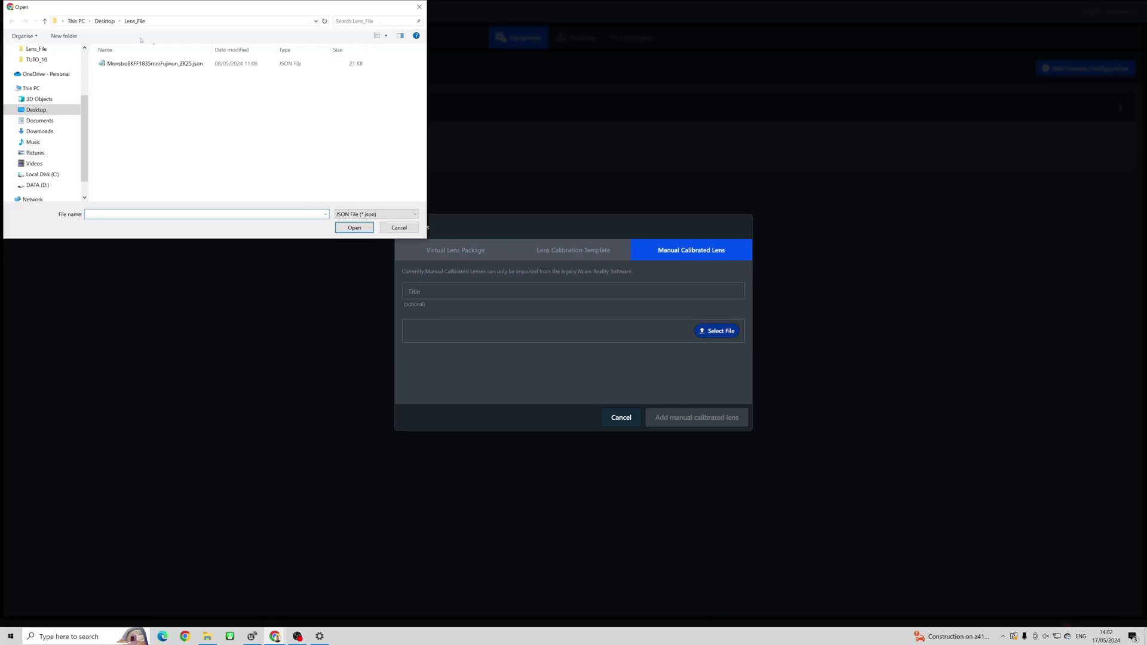
{"action": "left_click", "coordinate": [155, 63]}
{"action": "left_click", "coordinate": [355, 227]}
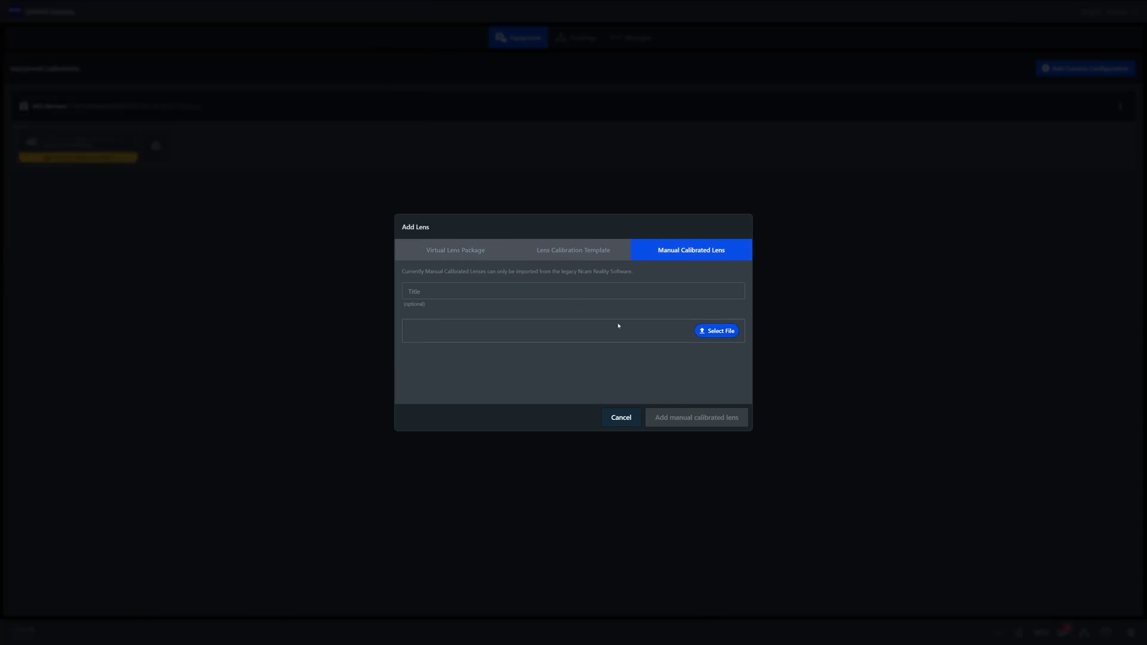
{"action": "left_click", "coordinate": [693, 420]}
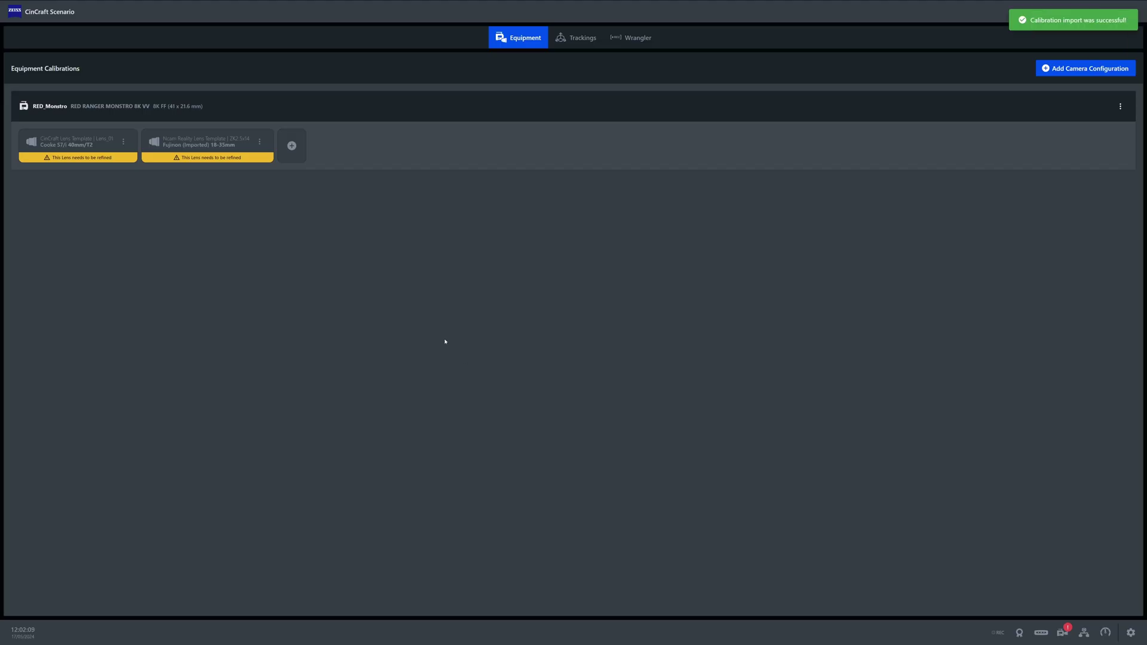
Add a third lens: ZEISS Supreme Prime/Radiance 85/T1.5 virtual package with scale code KL,KLKL.
{"action": "left_click", "coordinate": [293, 150]}
{"action": "left_click", "coordinate": [474, 292]}
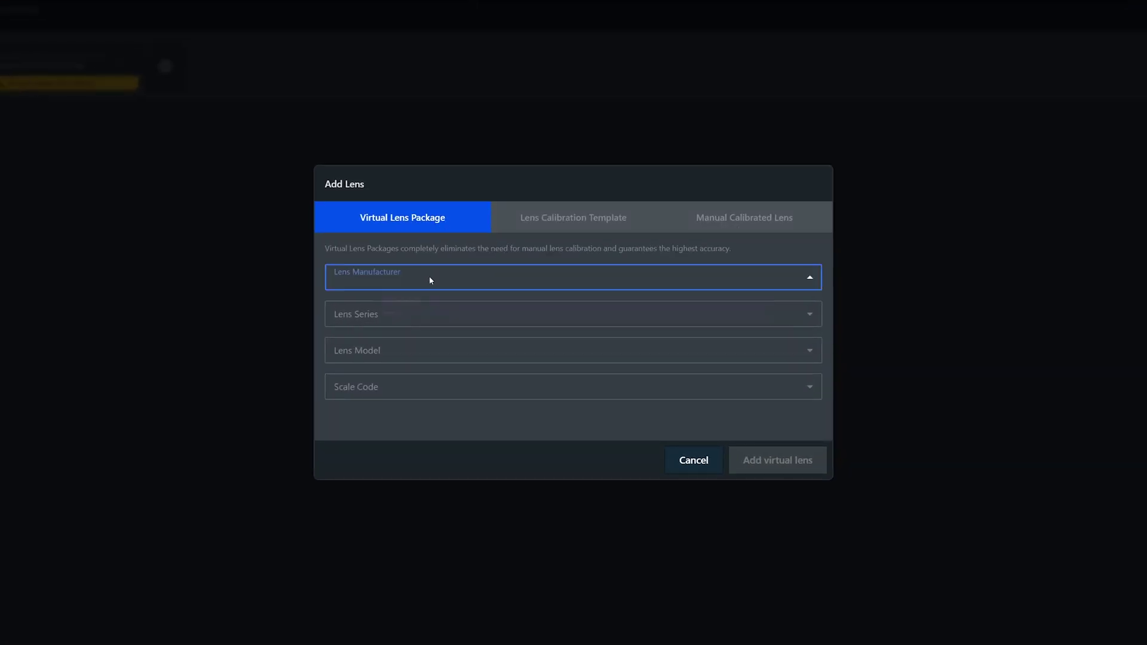
{"action": "left_click", "coordinate": [414, 334]}
{"action": "left_click", "coordinate": [418, 326]}
{"action": "left_click", "coordinate": [418, 339]}
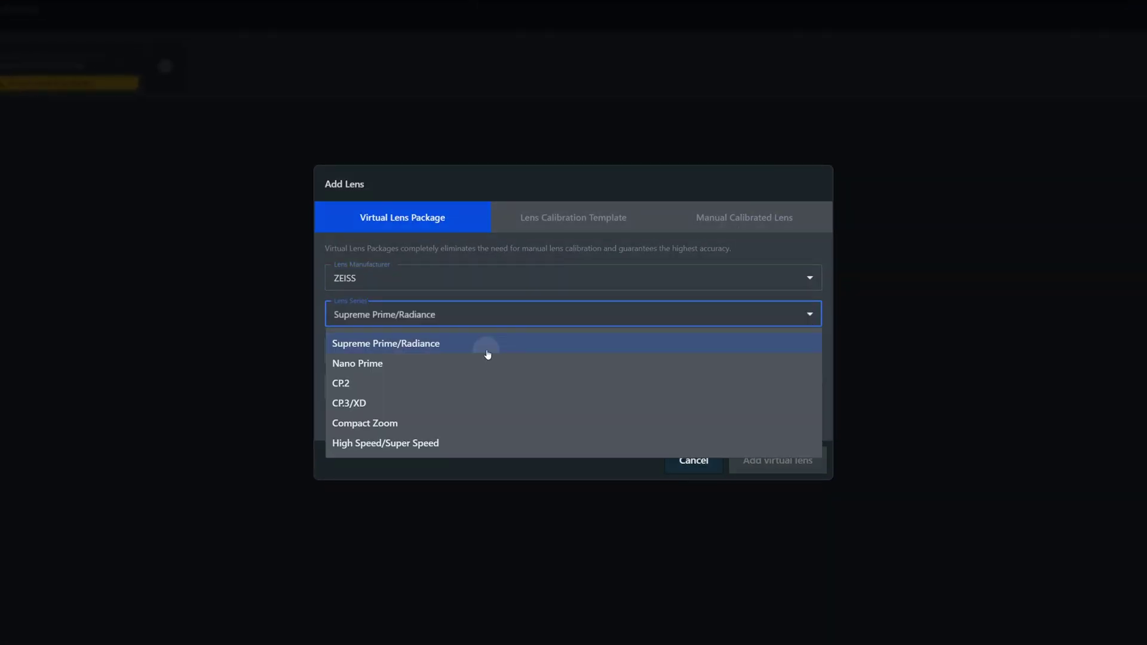
{"action": "left_click", "coordinate": [459, 355]}
{"action": "left_click", "coordinate": [431, 569]}
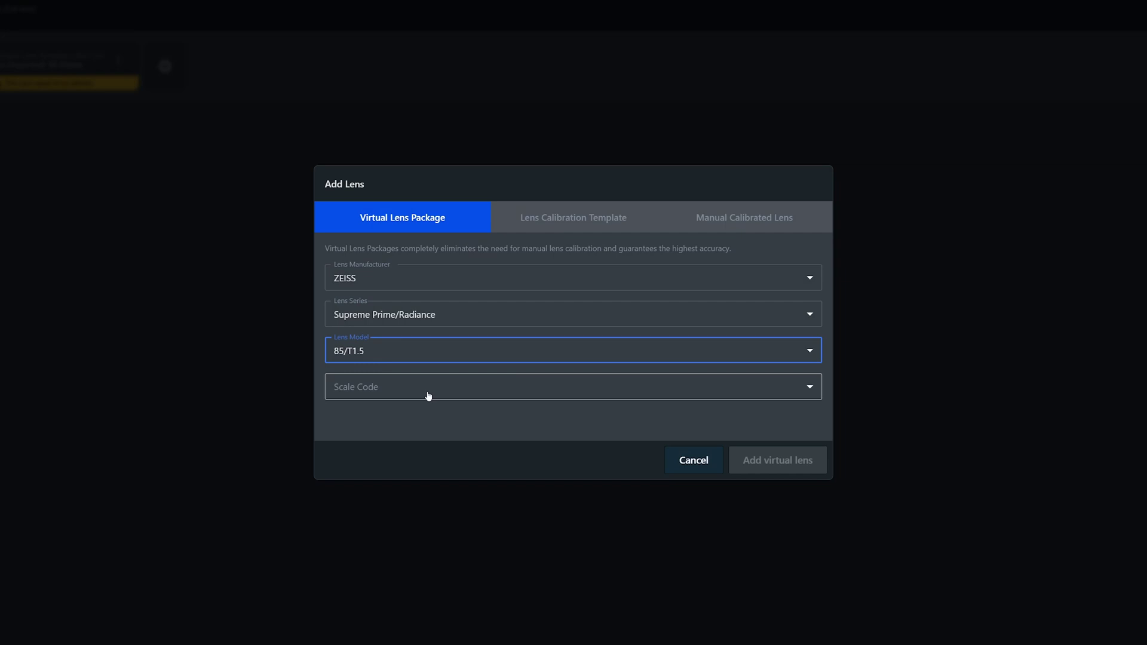
{"action": "left_click", "coordinate": [434, 392]}
{"action": "left_click", "coordinate": [421, 510]}
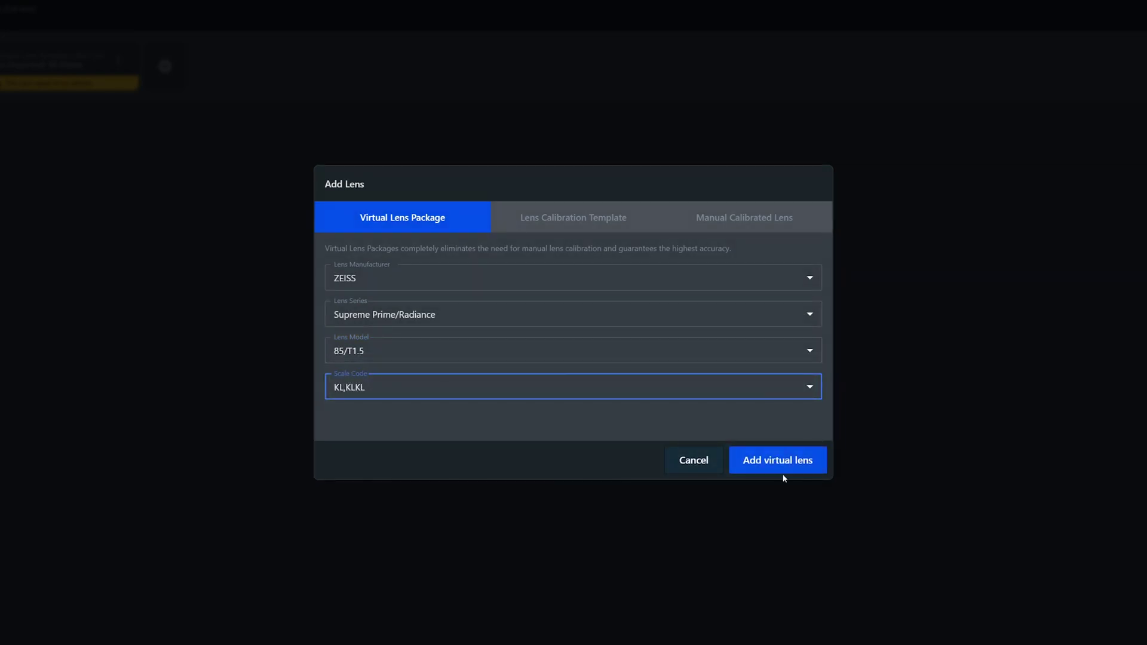
{"action": "left_click", "coordinate": [784, 462]}
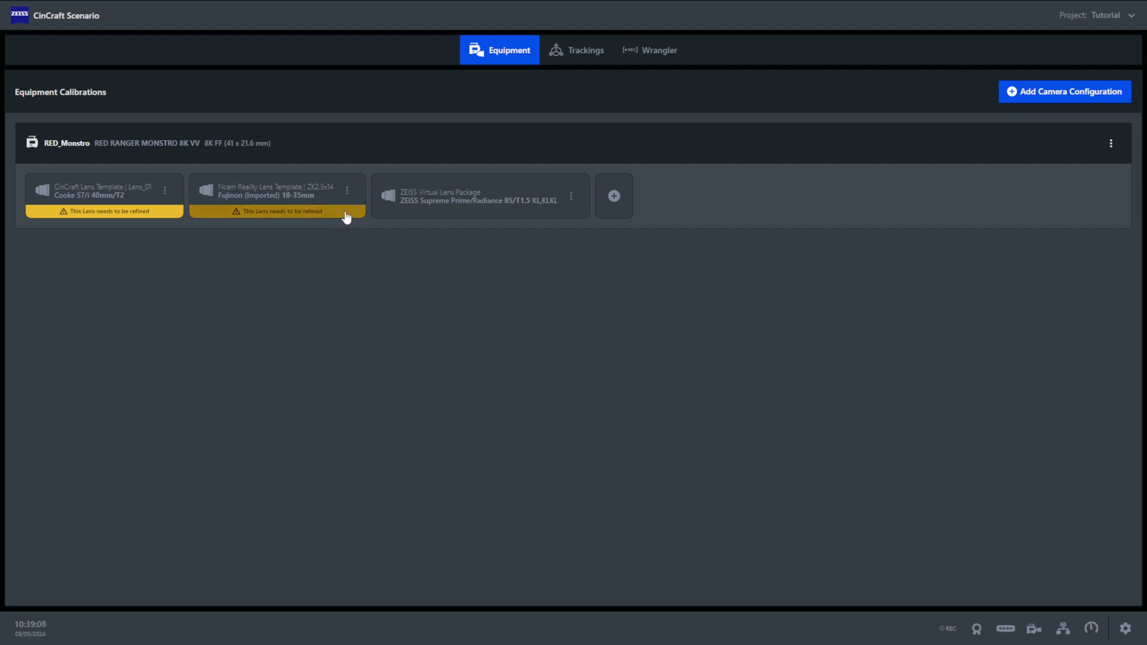
Start refining the Fujinon 18-35mm lens and accept its encoder data to reach Center Shift.
{"action": "left_click", "coordinate": [346, 216]}
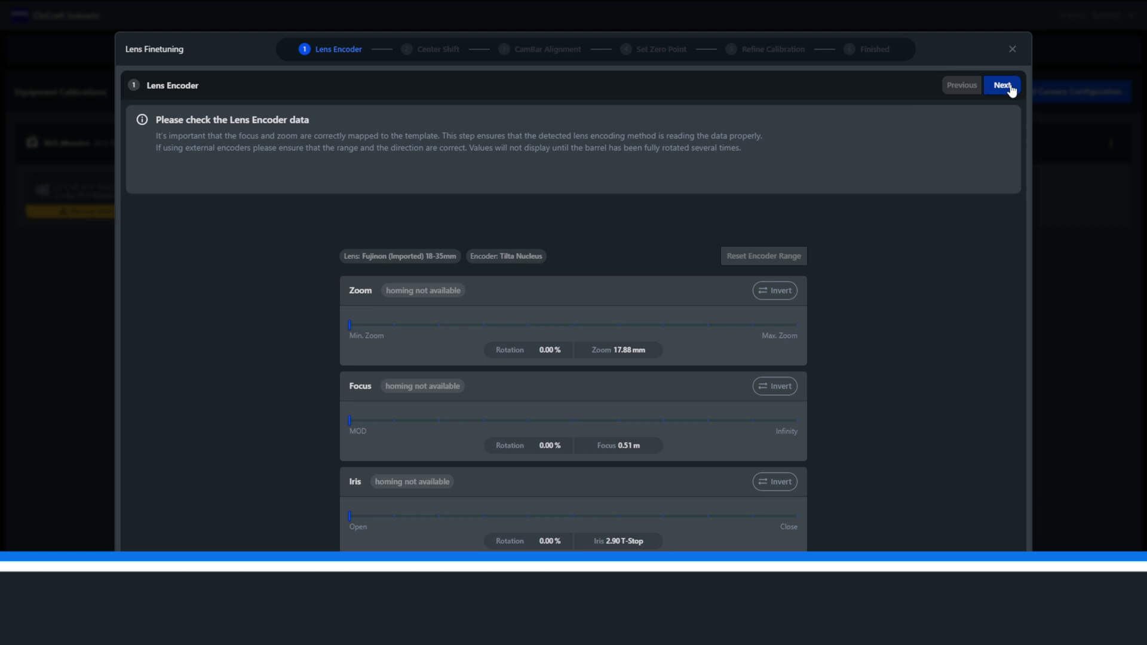
{"action": "left_click", "coordinate": [1007, 87]}
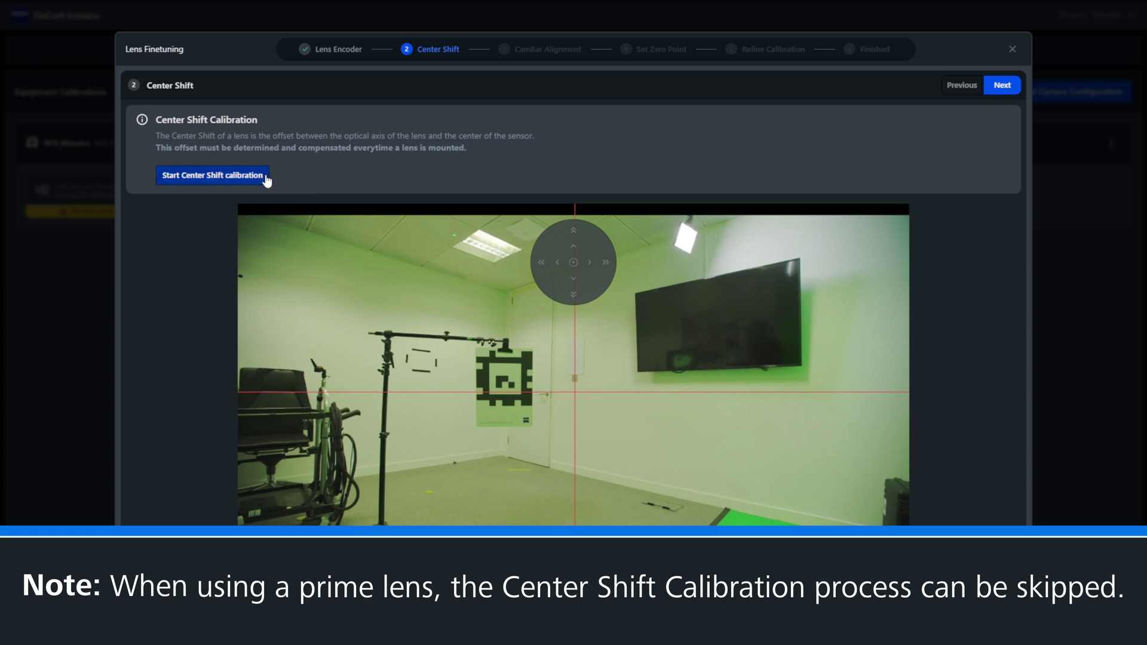
Calibrate center shift: nudge the cross left twice and back right twice, confirming at max and min zoom.
{"action": "left_click", "coordinate": [266, 177]}
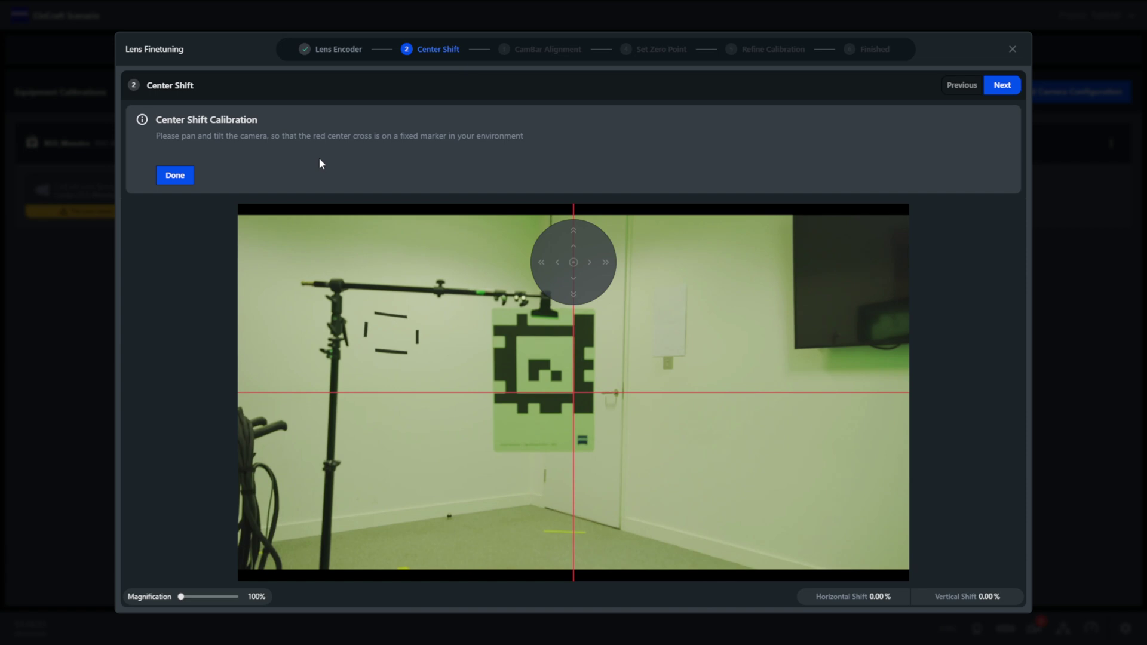
{"action": "left_click", "coordinate": [174, 174]}
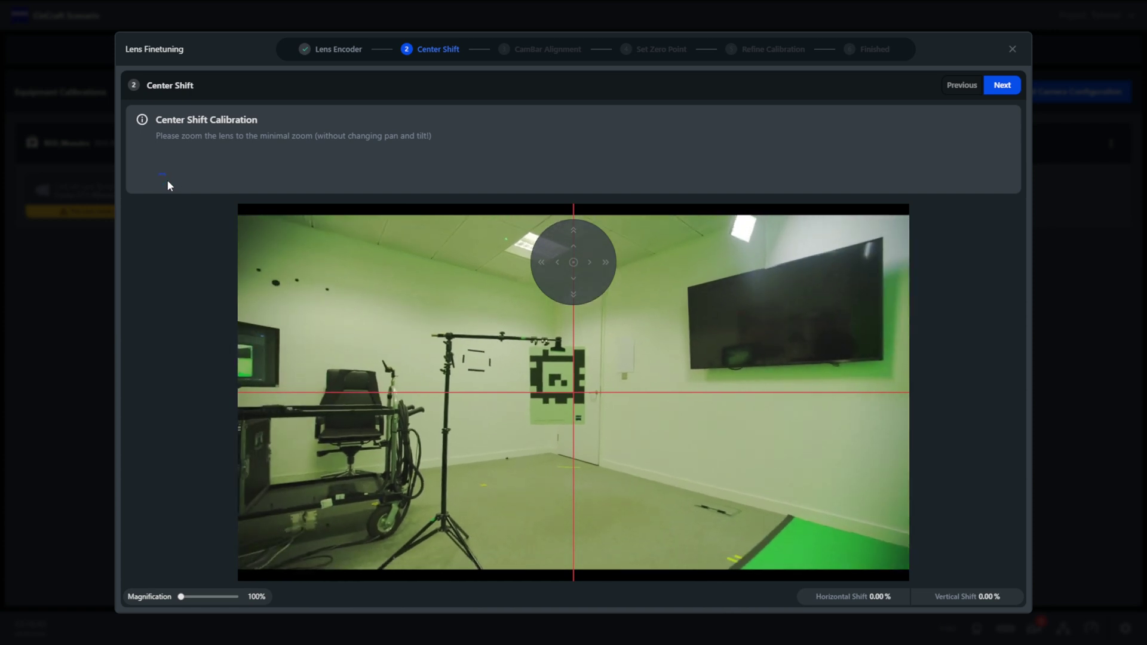
{"action": "left_click", "coordinate": [218, 175]}
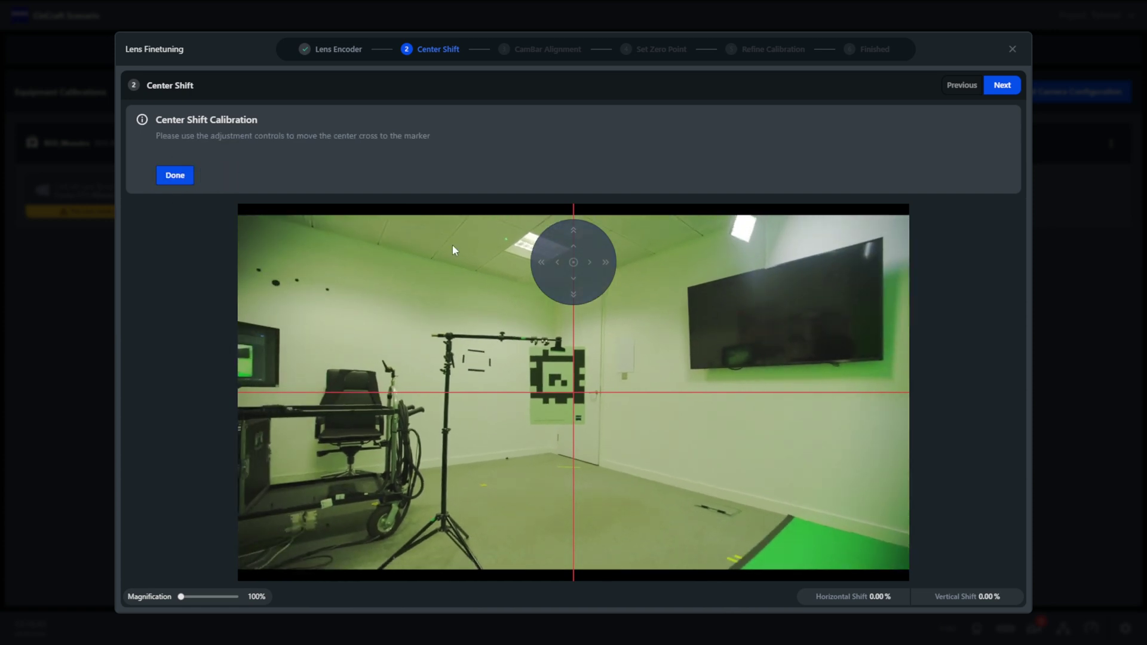
{"action": "left_click", "coordinate": [542, 264]}
{"action": "left_click", "coordinate": [541, 267]}
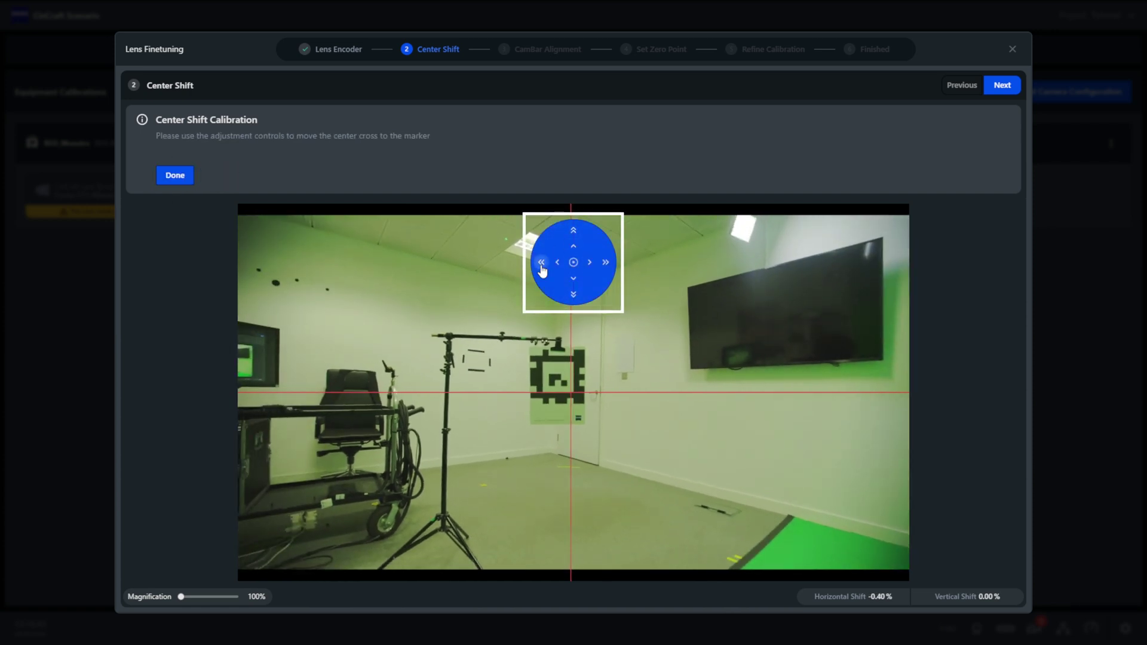
{"action": "left_click", "coordinate": [542, 267]}
{"action": "left_click", "coordinate": [603, 269]}
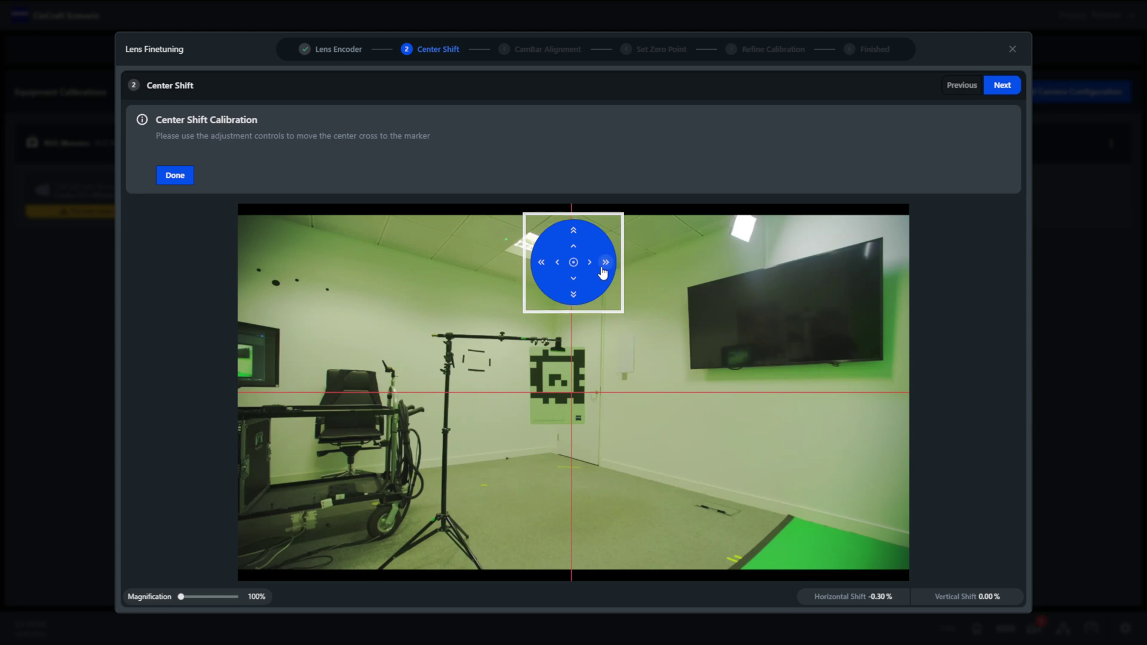
{"action": "left_click", "coordinate": [602, 269]}
{"action": "left_click", "coordinate": [182, 177]}
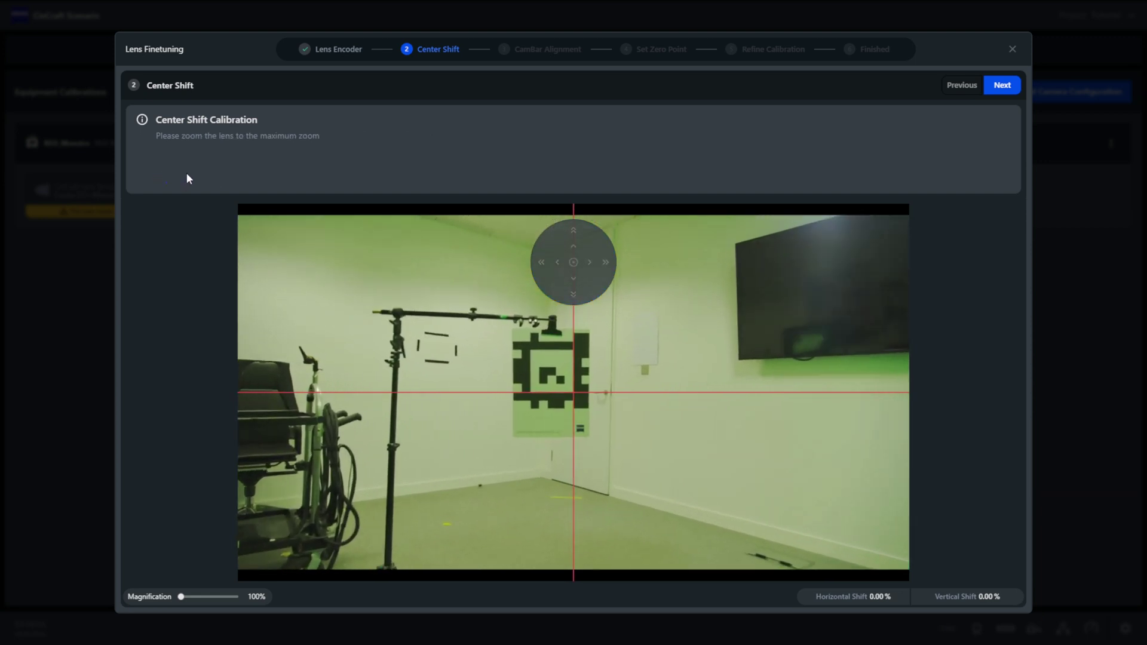
{"action": "left_click", "coordinate": [187, 179]}
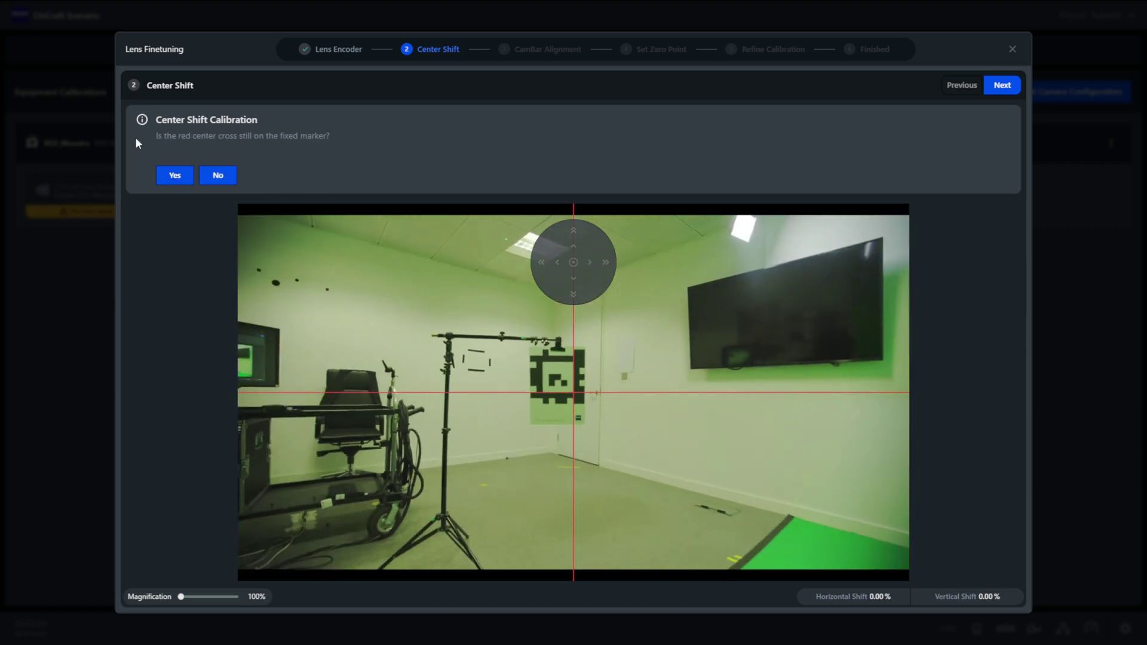
{"action": "left_click", "coordinate": [174, 176]}
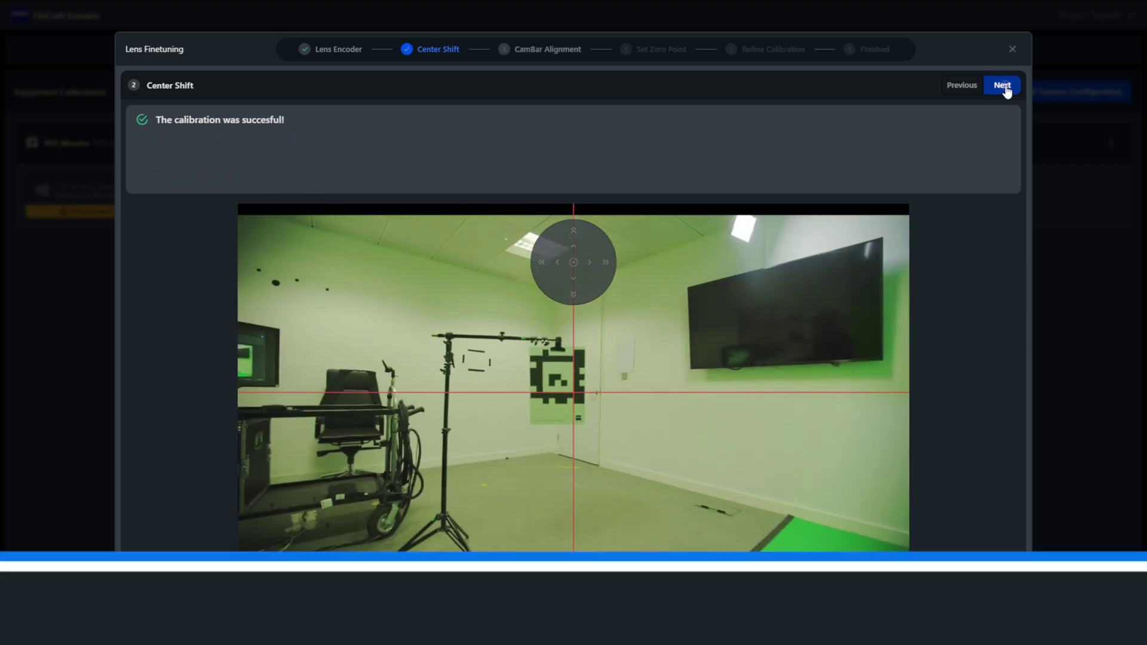
Set the CamBar offset to 10 cm above and -14 cm behind the sensor, then run pose detection.
{"action": "left_click", "coordinate": [1002, 86]}
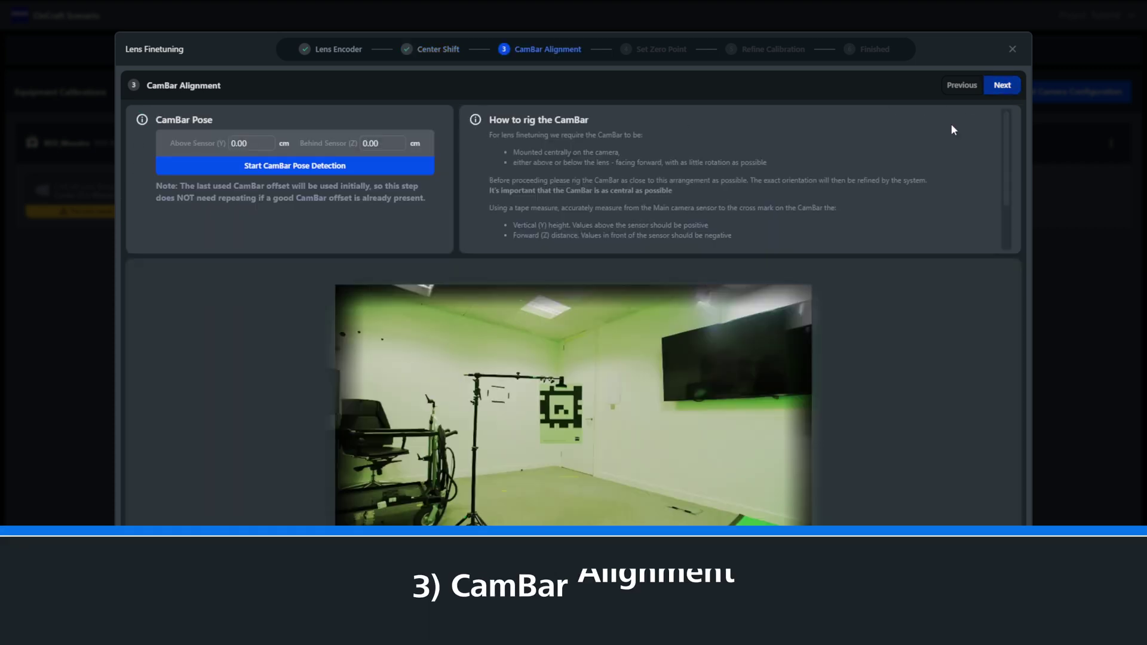
{"action": "left_click", "coordinate": [266, 144]}
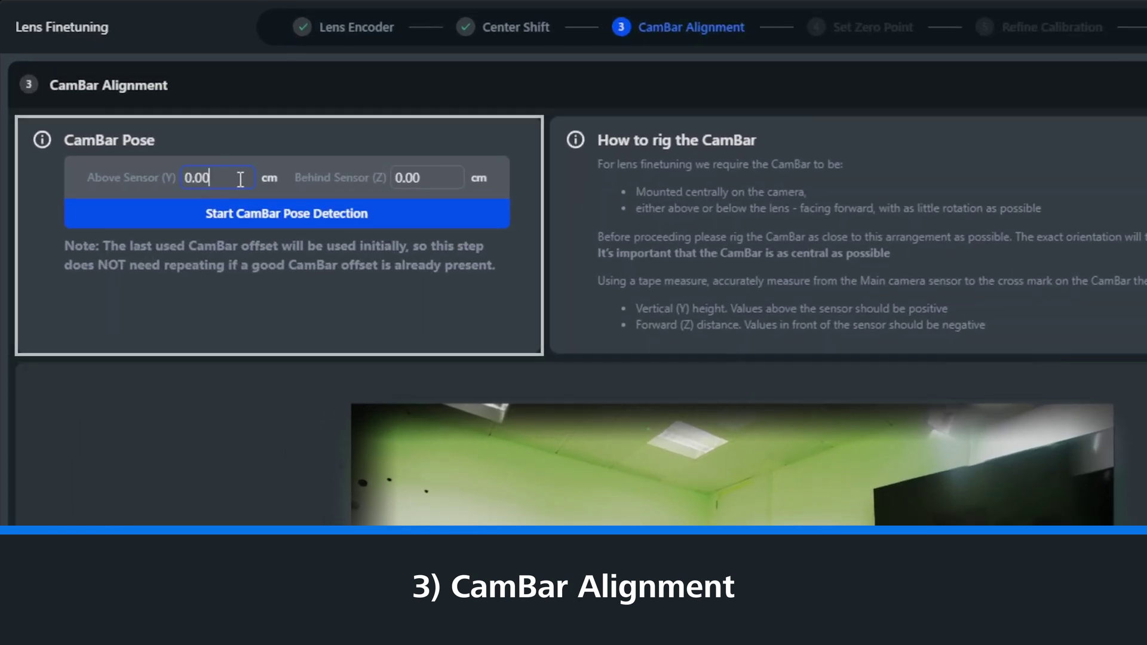
{"action": "key", "text": "BackSpace"}
{"action": "key", "text": "BackSpace"}
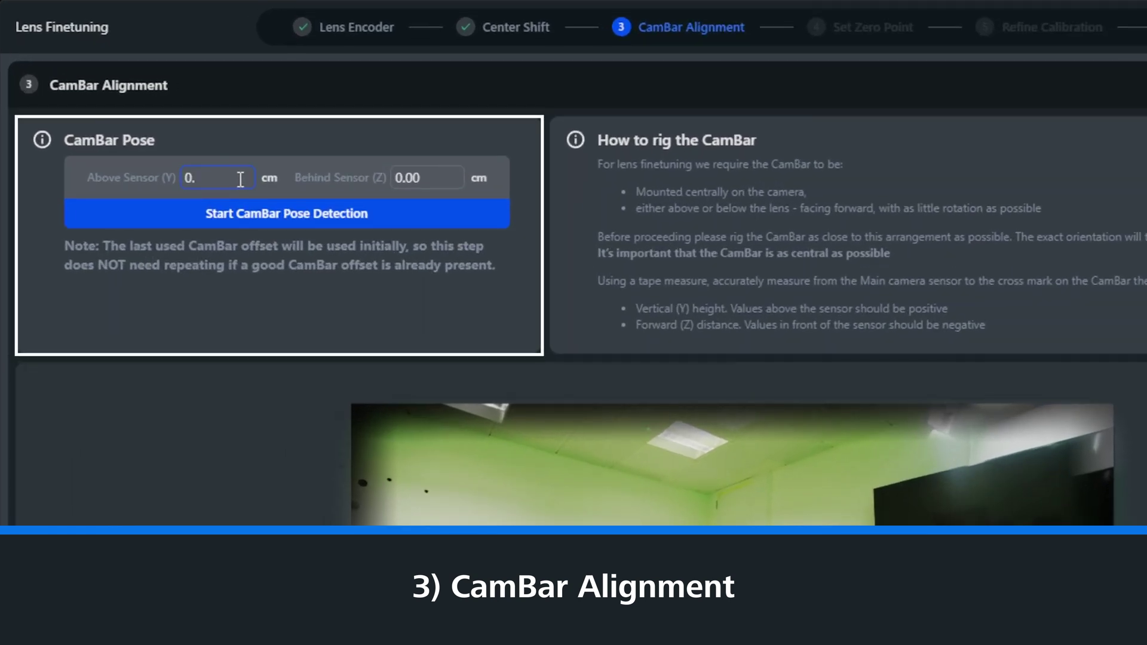
{"action": "type", "text": "10"}
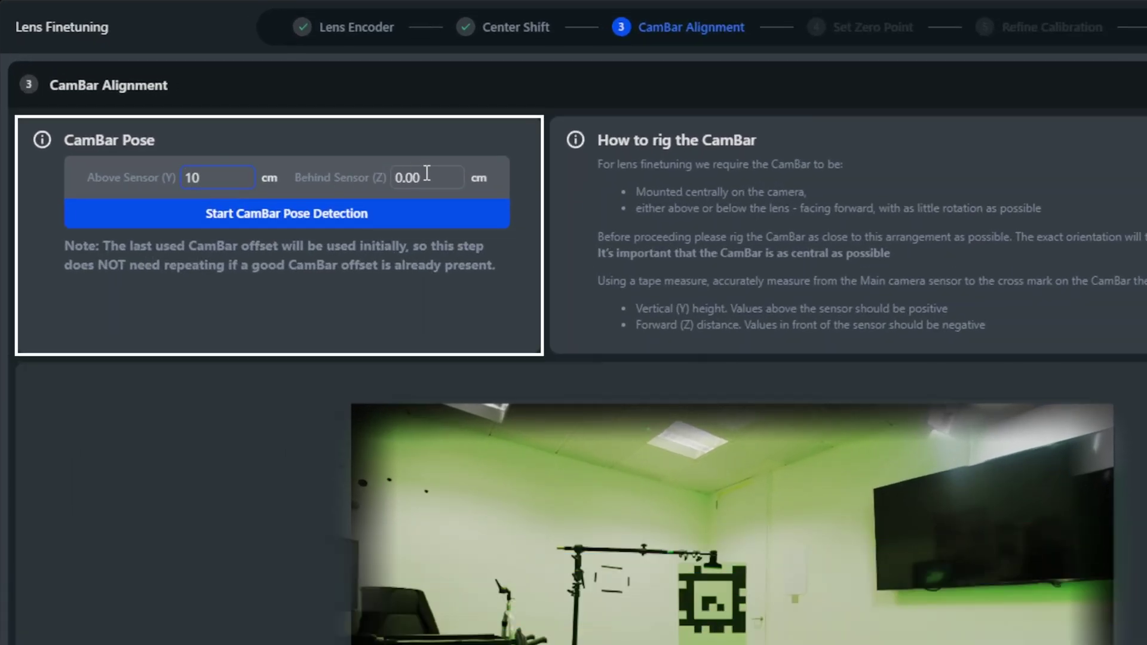
{"action": "left_click", "coordinate": [427, 174]}
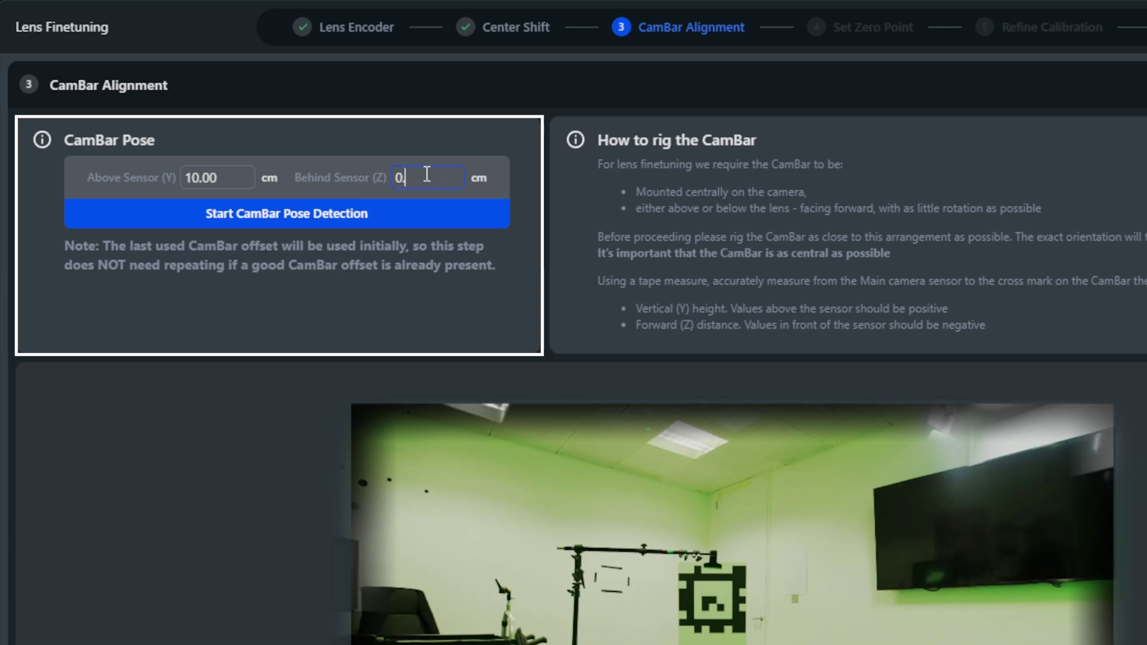
{"action": "type", "text": "-14"}
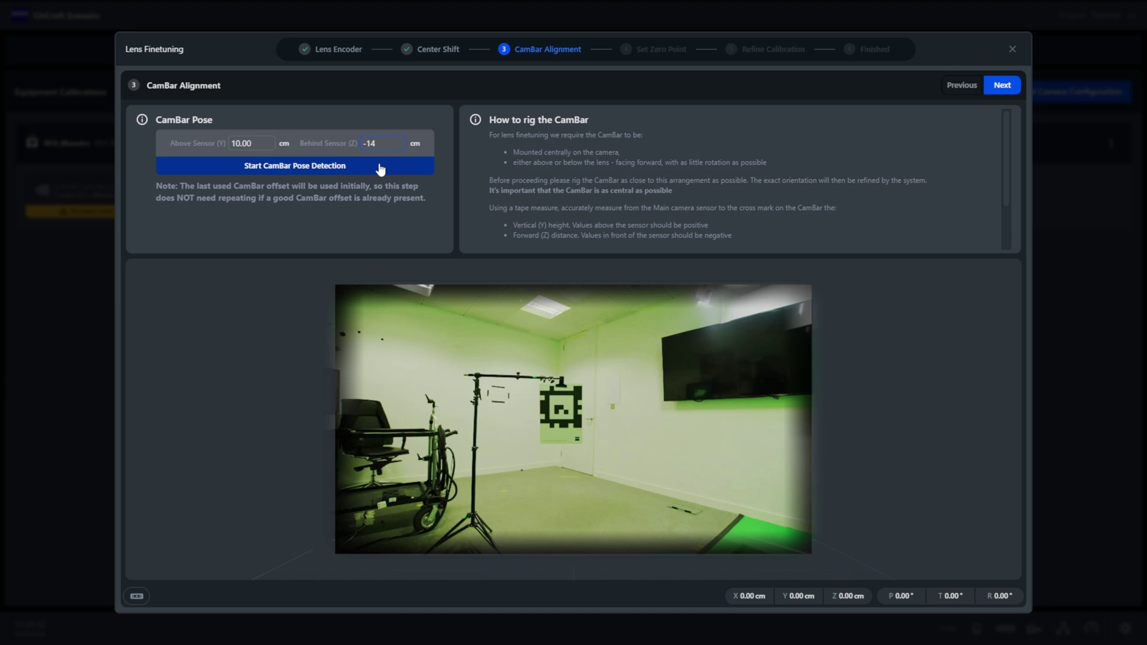
{"action": "left_click", "coordinate": [380, 167]}
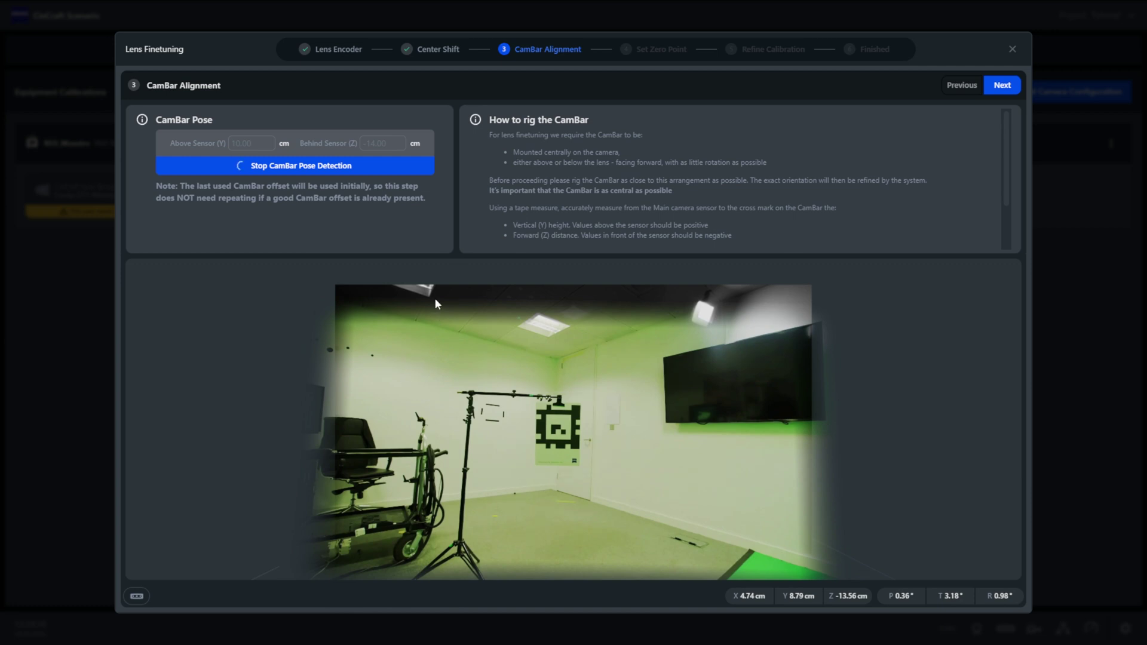
{"action": "left_click", "coordinate": [299, 172]}
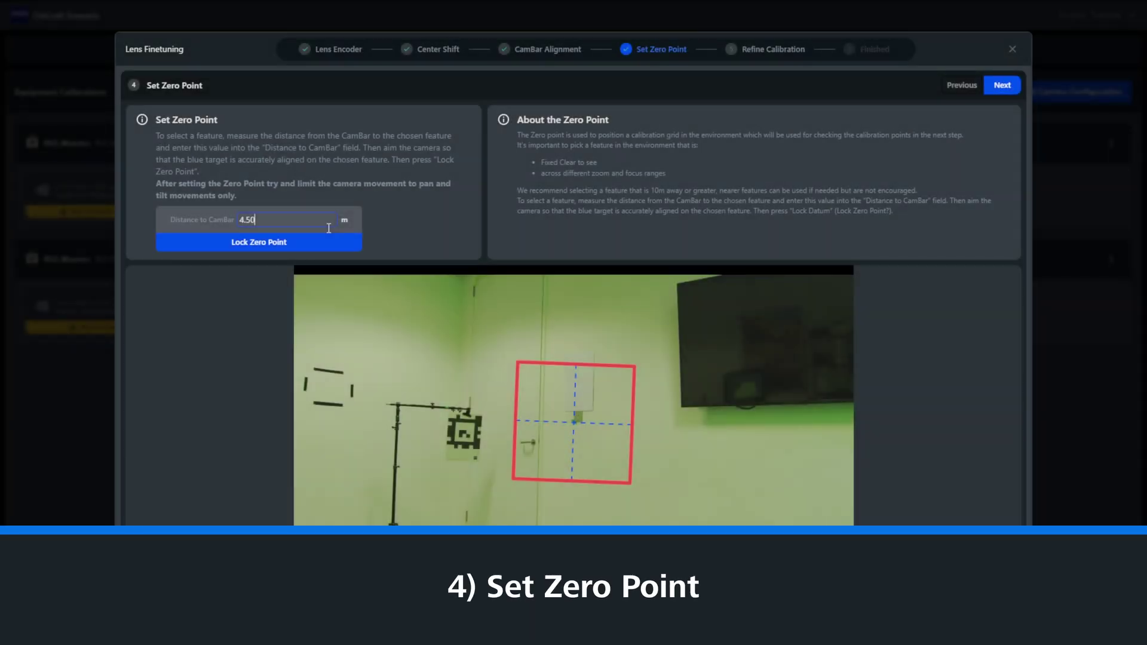
Change the distance to the CamBar from 4.50 to 4.25 m and lock the zero point.
{"action": "key", "text": "BackSpace"}
{"action": "key", "text": "BackSpace"}
{"action": "type", "text": "25"}
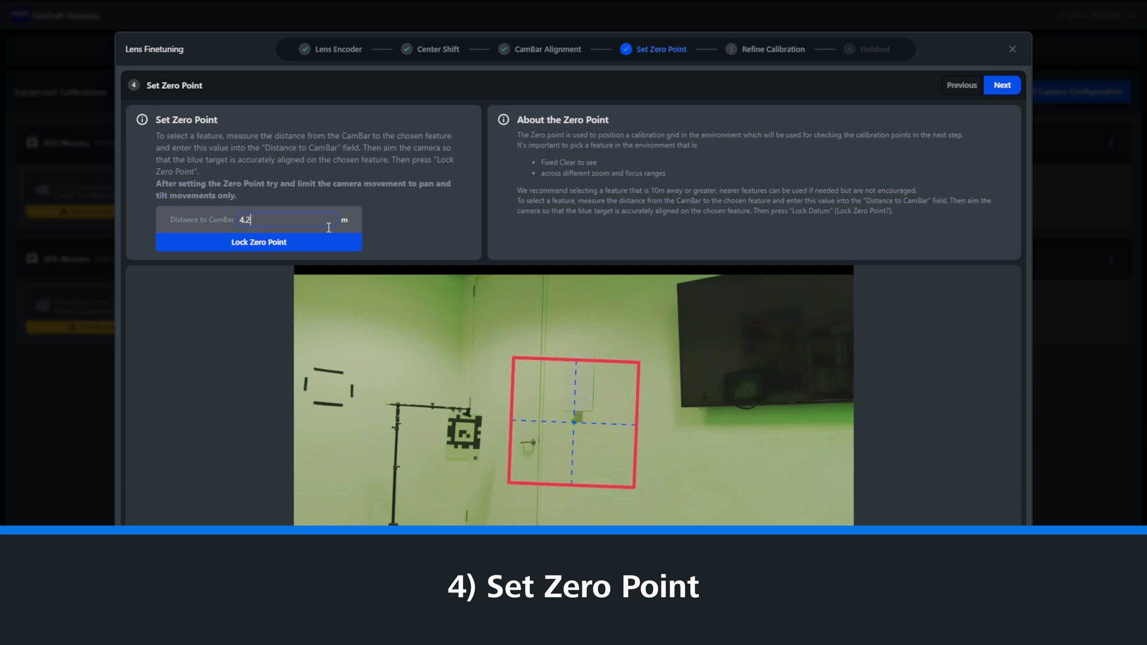
{"action": "left_click", "coordinate": [287, 343]}
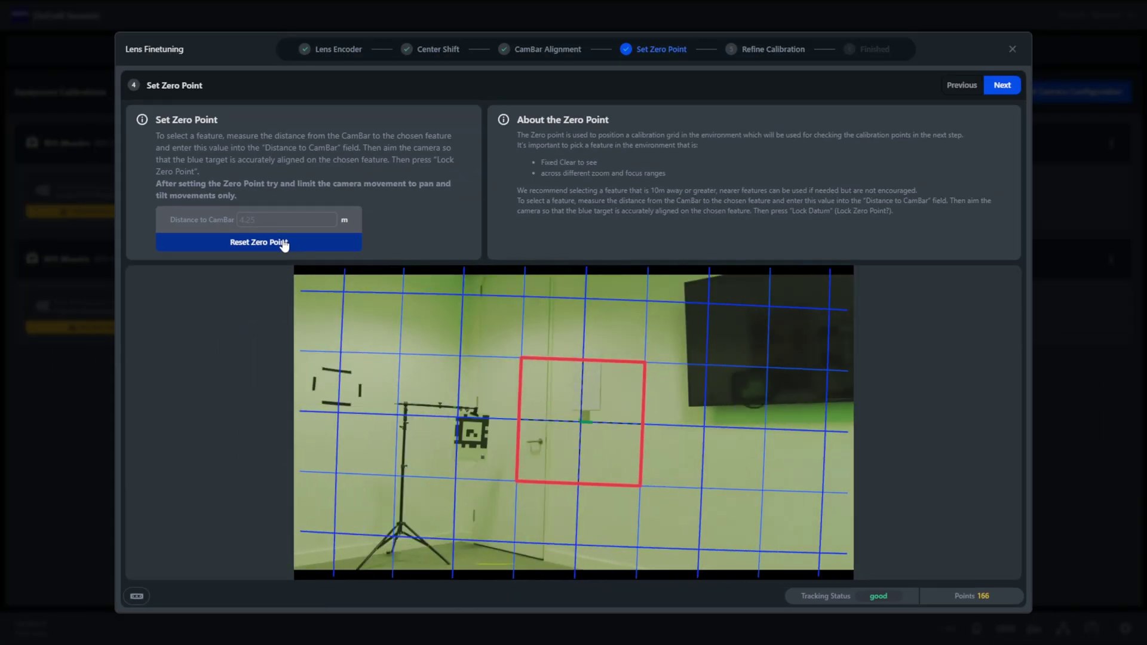
In Refine Calibration, nudge the effective focal length at two calibration points and confirm each.
{"action": "left_click", "coordinate": [1000, 90]}
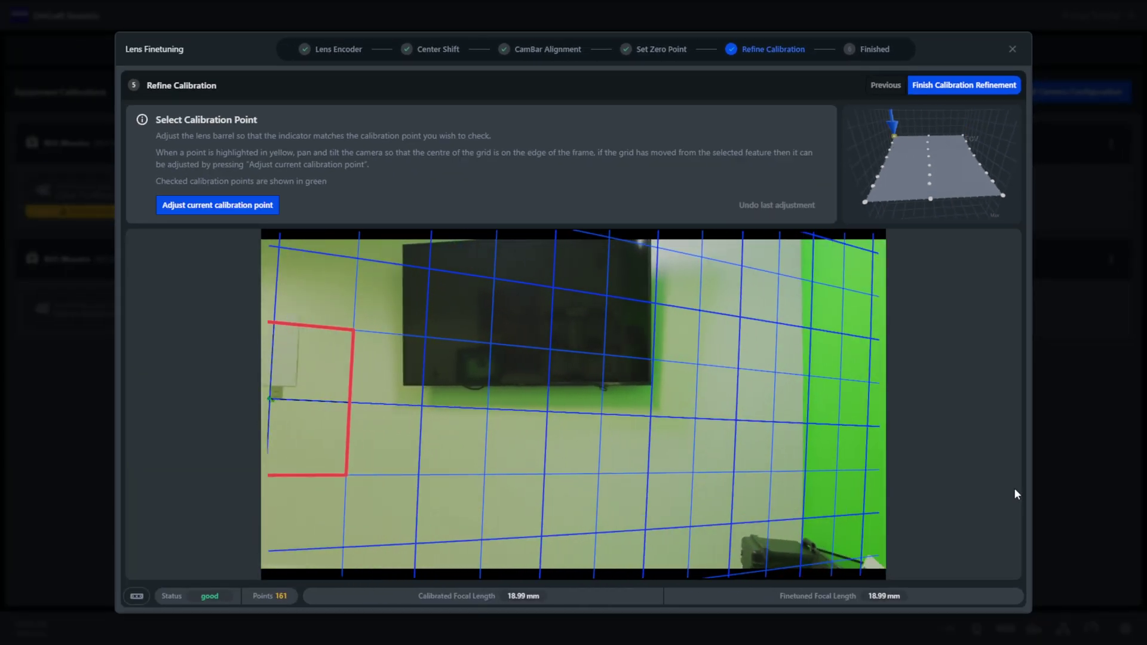
{"action": "left_click", "coordinate": [218, 205]}
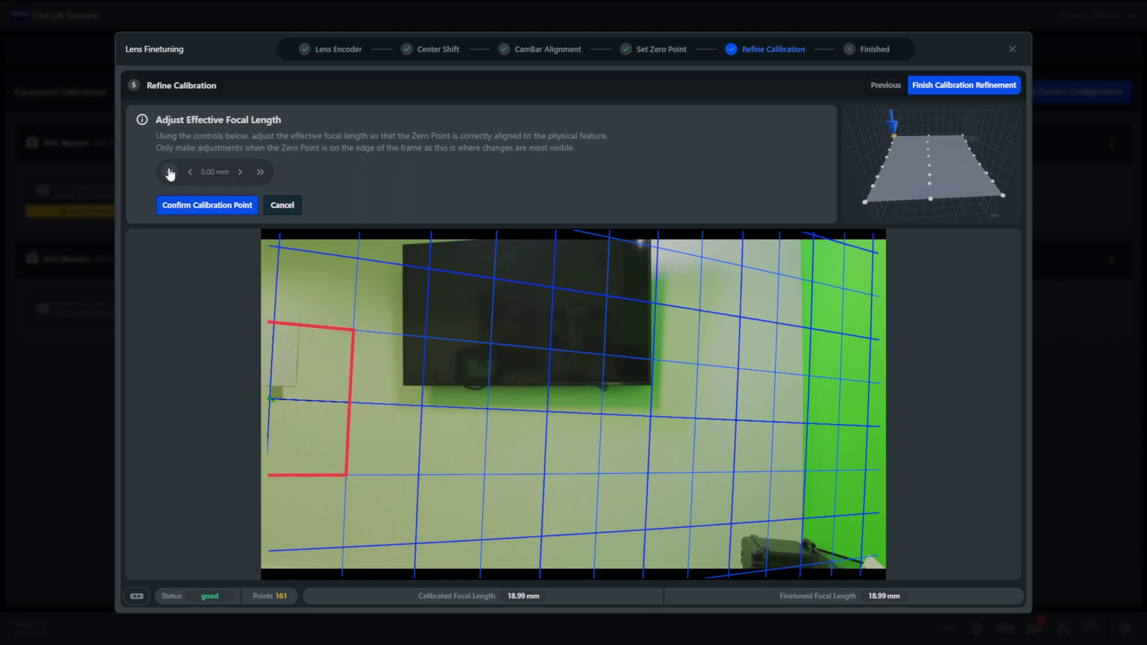
{"action": "left_click", "coordinate": [264, 173]}
{"action": "left_click", "coordinate": [169, 172]}
{"action": "left_click", "coordinate": [190, 172]}
{"action": "left_click", "coordinate": [207, 205]}
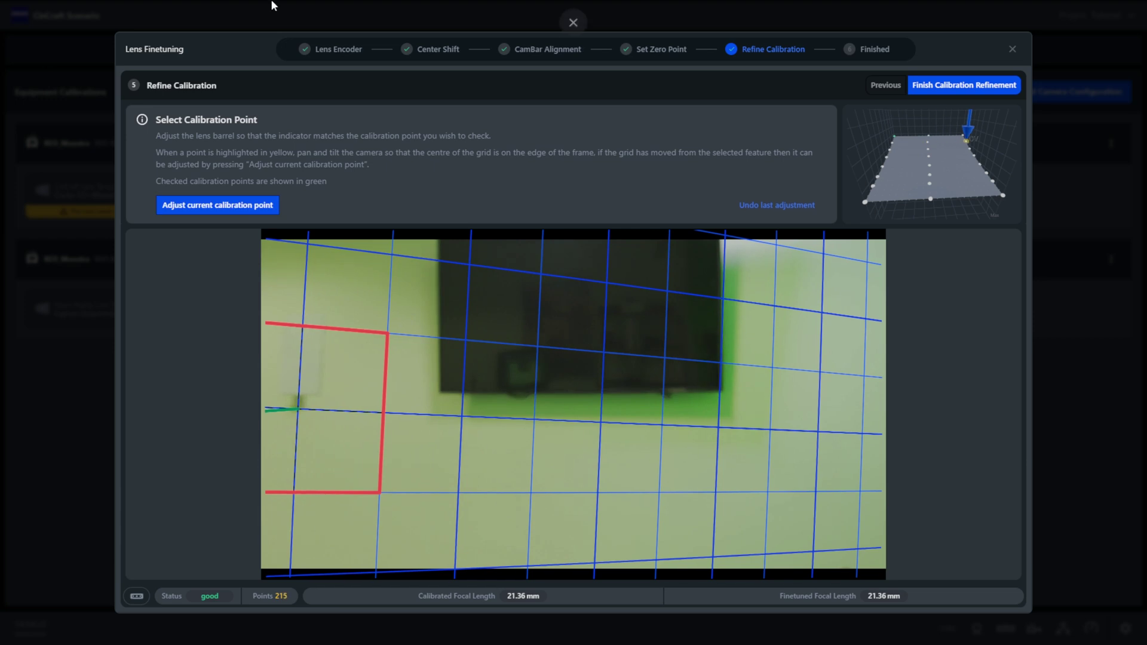
{"action": "left_click", "coordinate": [221, 206]}
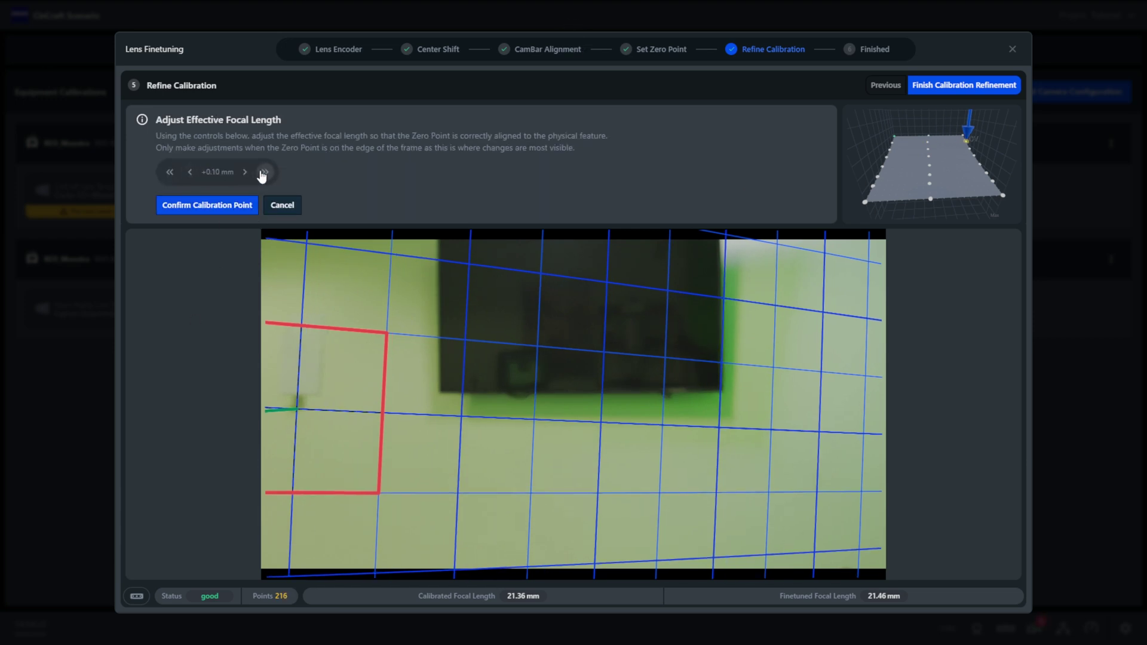
{"action": "left_click", "coordinate": [197, 205]}
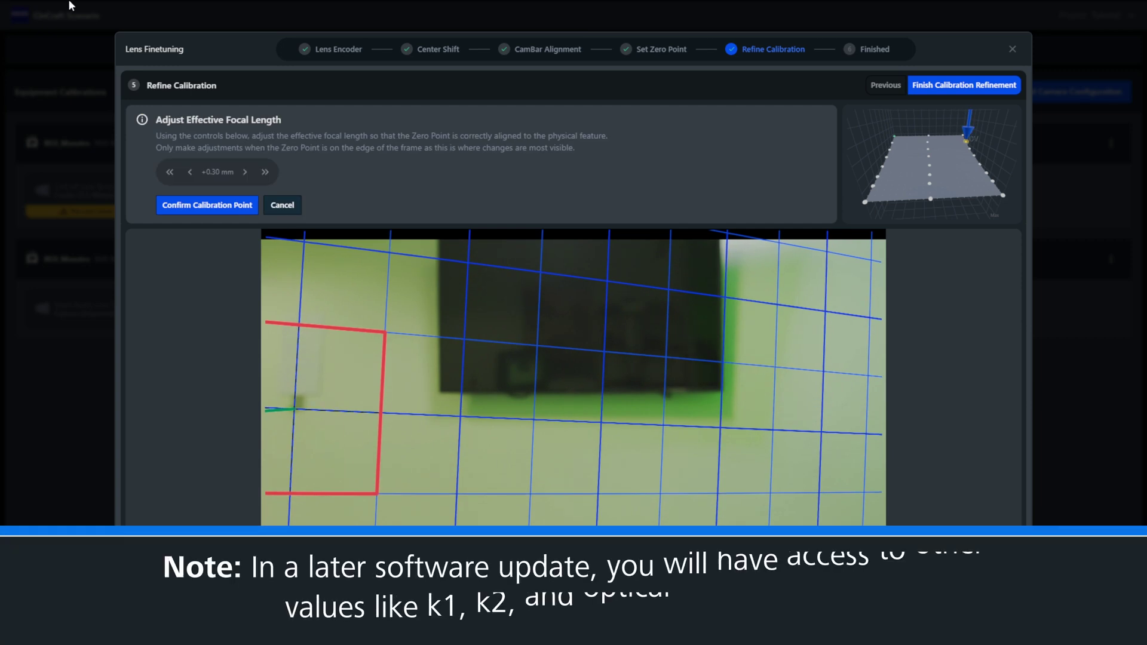
{"action": "left_click", "coordinate": [205, 207]}
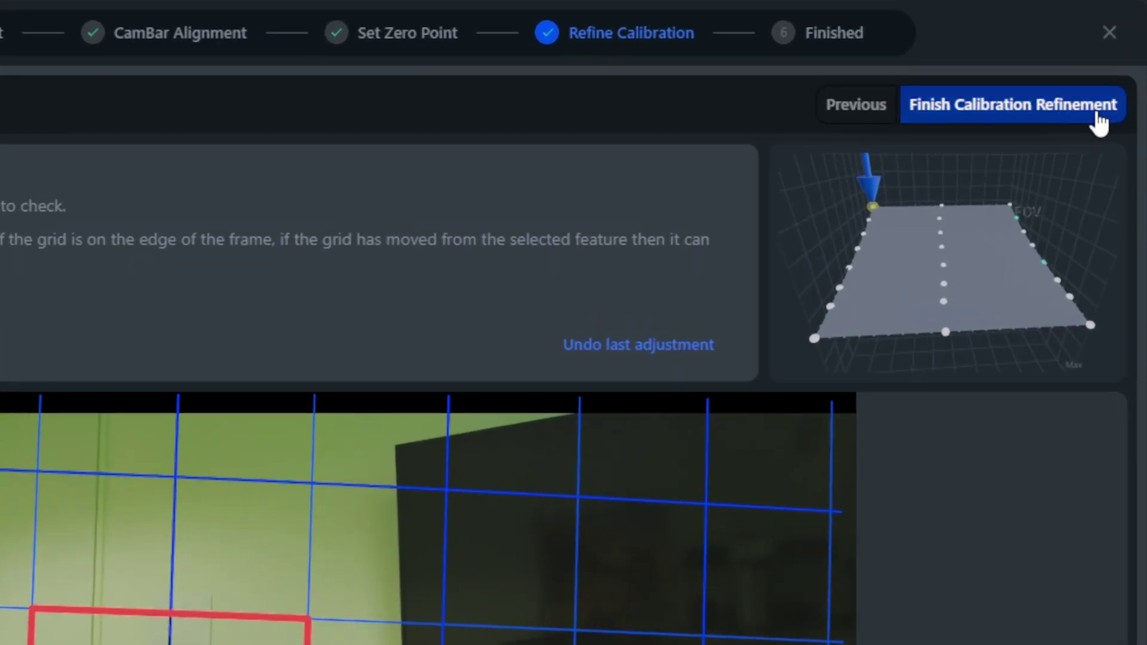
Save the Fujinon calibration refinement and close Lens Finetuning, returning to Equipment.
{"action": "left_click", "coordinate": [1098, 115]}
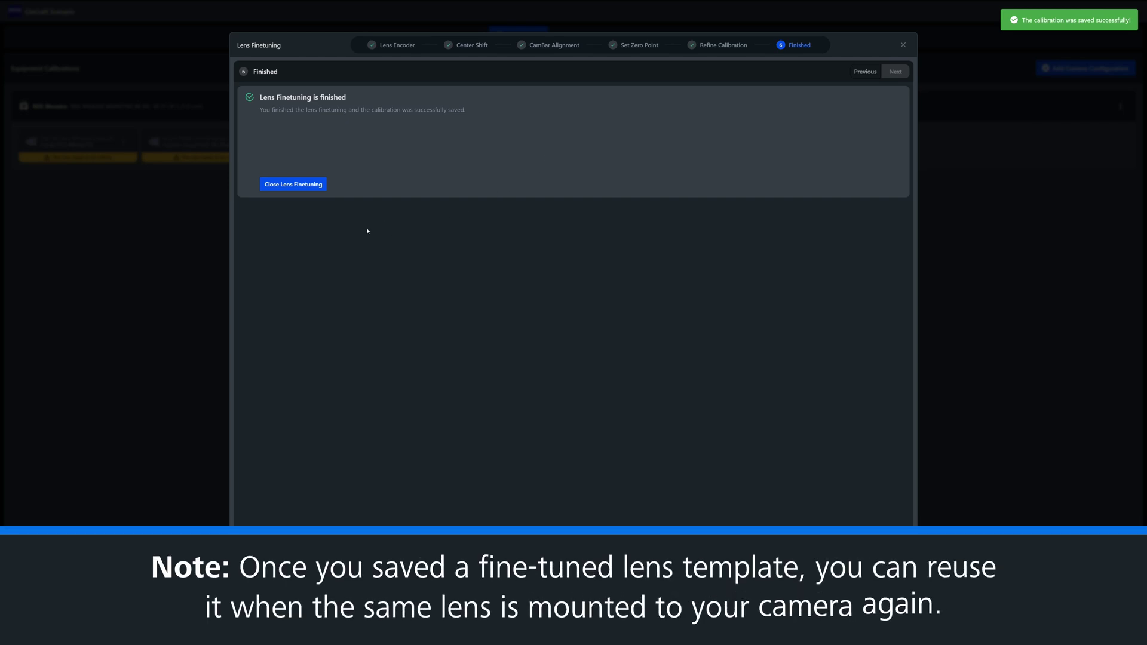
{"action": "left_click", "coordinate": [294, 185]}
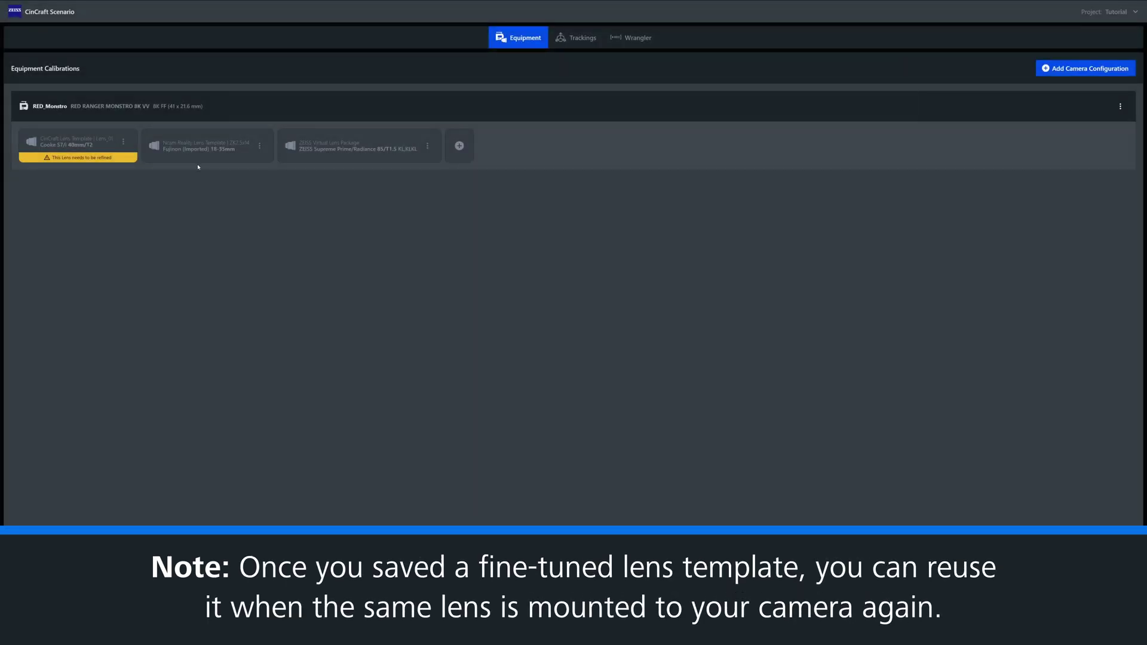